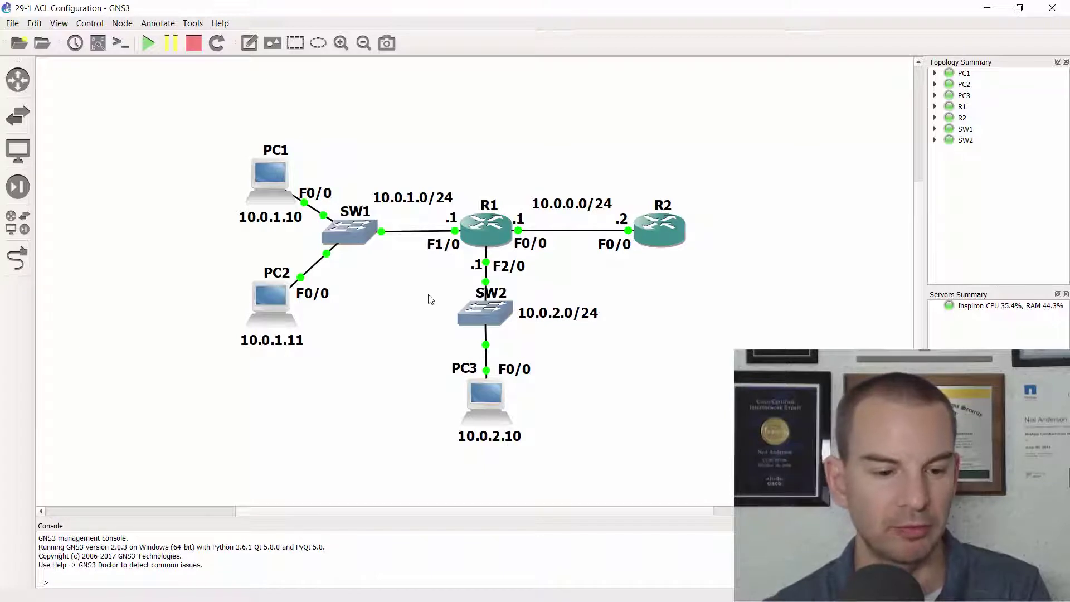
# - Show R1's FastEthernet1/0 running config with 'sh run int f1/0' and mark its access-group line
pyautogui.hotkey('alt', 'Tab')
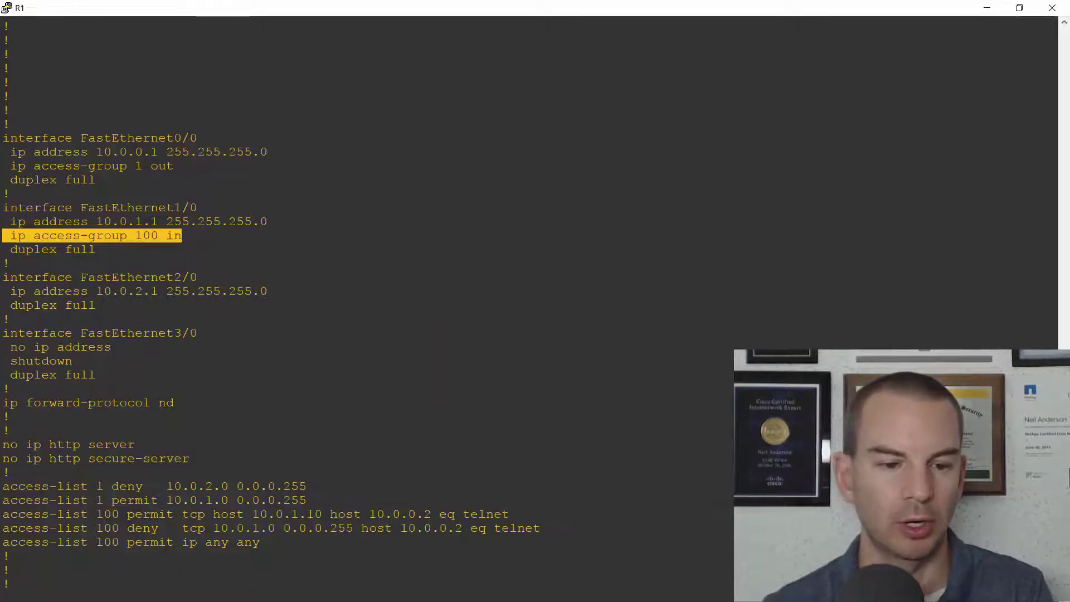
pyautogui.press('Return')
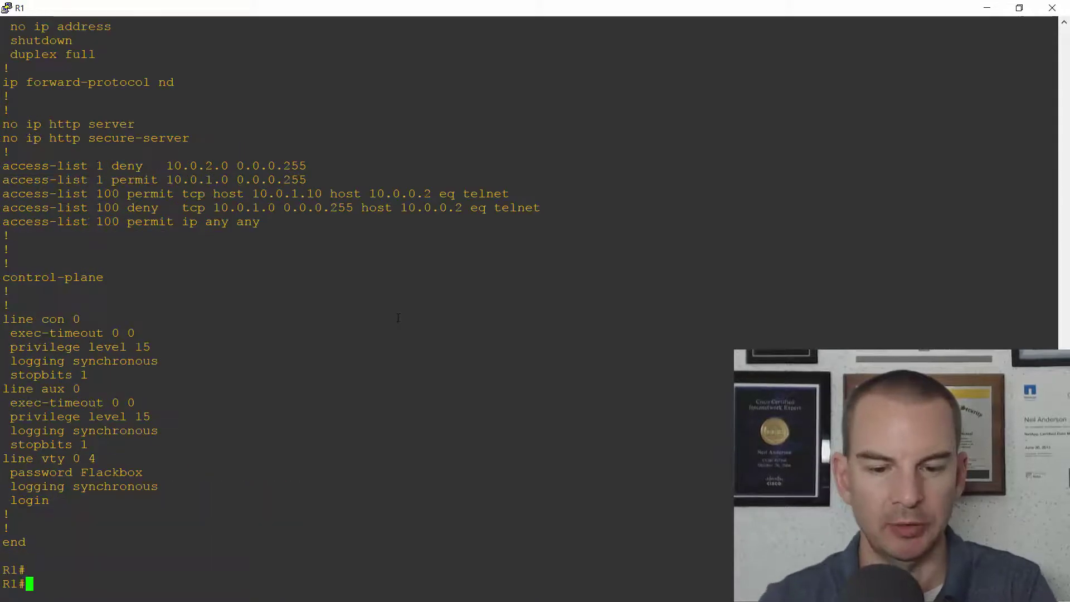
pyautogui.write('sh run int f')
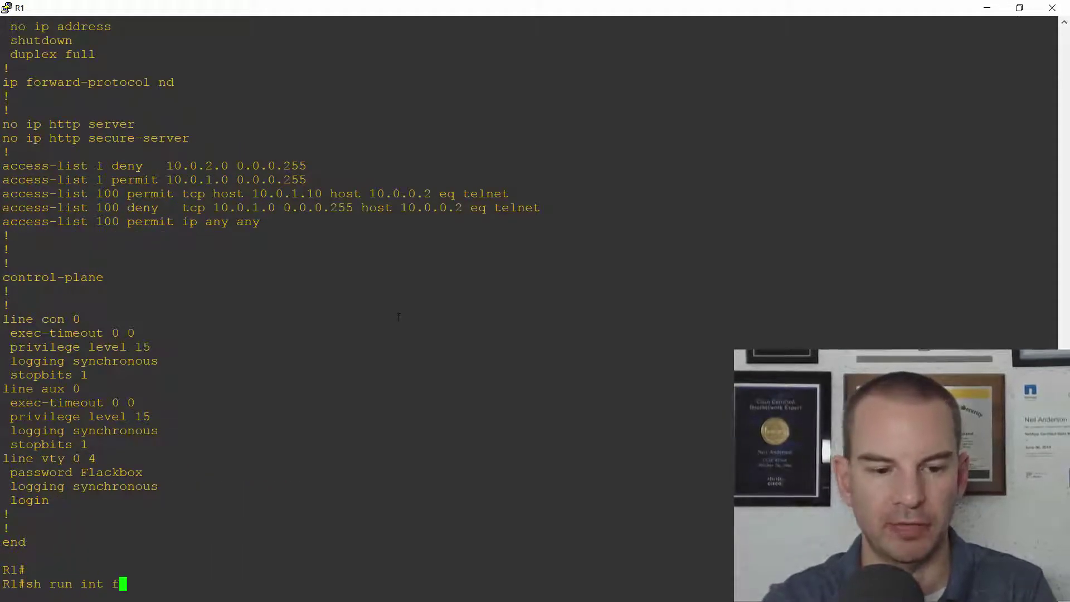
pyautogui.write('1/0')
pyautogui.press('Return')
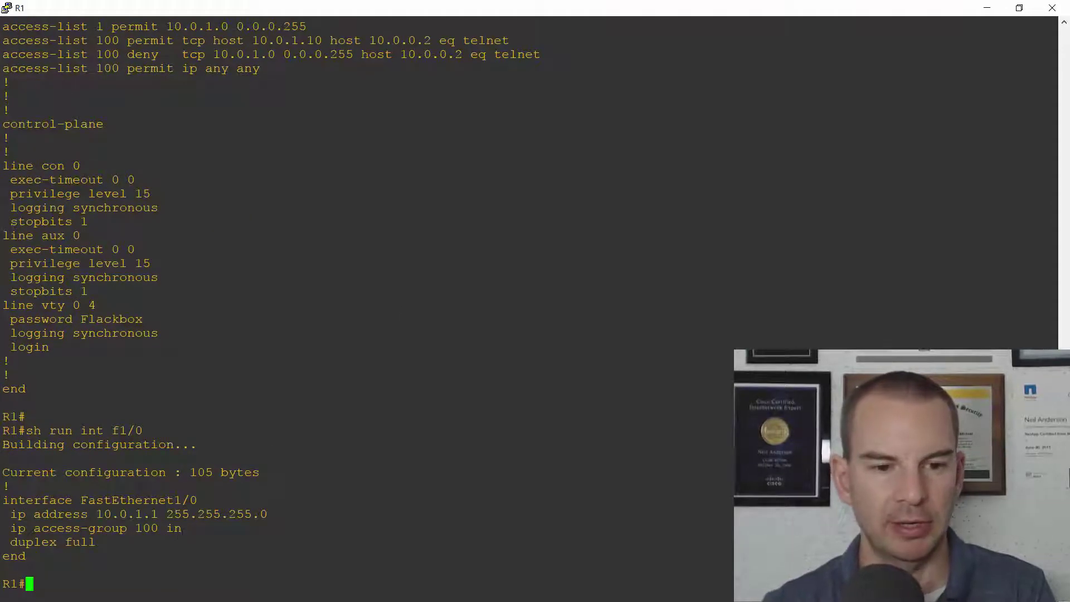
pyautogui.moveTo(185, 530); pyautogui.dragTo(26, 543)
# - Enter configuration for interface f1/0, start a 'no' command and copy the access-group line
pyautogui.click(110, 566)
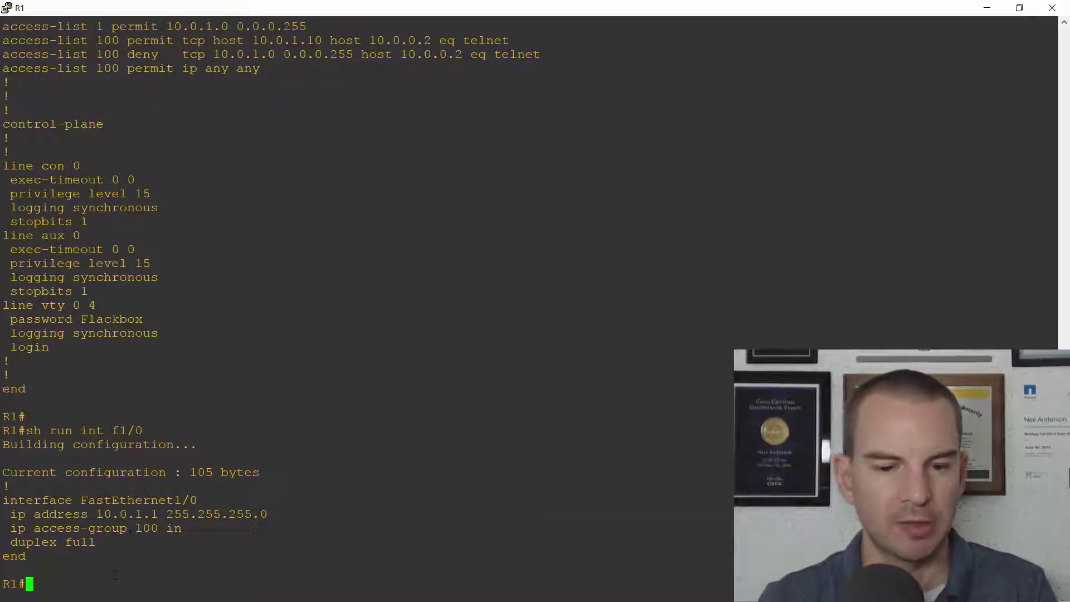
pyautogui.write('coniig t')
pyautogui.press('Return')
pyautogui.write('int f1/0')
pyautogui.press('Return')
pyautogui.write('no')
pyautogui.moveTo(187, 488); pyautogui.dragTo(11, 488)
# - Remove 'ip access-group 100 in' from FastEthernet1/0 and leave configuration mode
pyautogui.rightClick(20, 488)
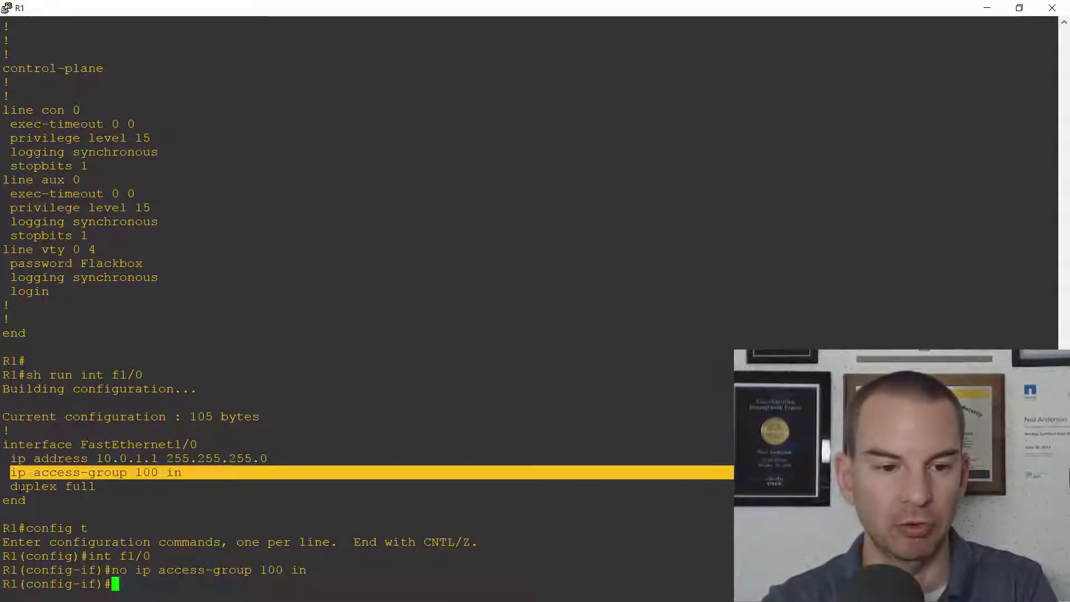
pyautogui.write('end')
pyautogui.press('Return')
# - Page through 'sh run' to confirm access-list 100's three entries remain defined
pyautogui.write('sh run')
pyautogui.press('Return')
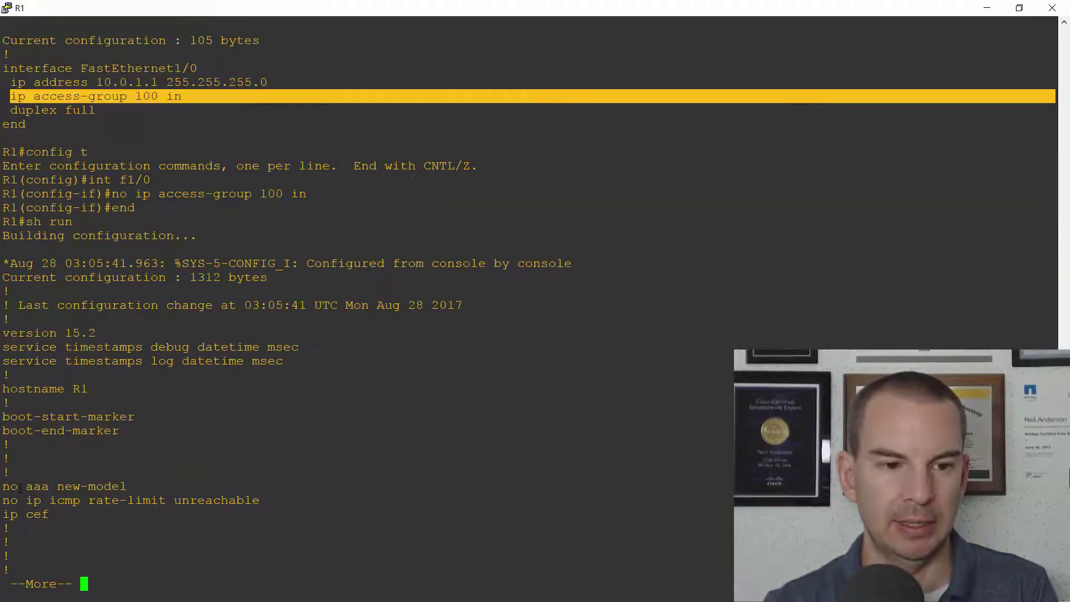
pyautogui.press('Return')
pyautogui.press('Return')
pyautogui.press('Return')
pyautogui.press('Return')
pyautogui.press('Return')
pyautogui.press('Return')
pyautogui.press('Return')
pyautogui.press('Return')
pyautogui.press('Return')
pyautogui.press('Return')
pyautogui.press('Return')
pyautogui.press('Return')
pyautogui.press('Return')
pyautogui.press('Return')
pyautogui.press('Return')
pyautogui.press('Return')
pyautogui.press('Return')
pyautogui.press('Return')
pyautogui.press('Return')
pyautogui.press('Return')
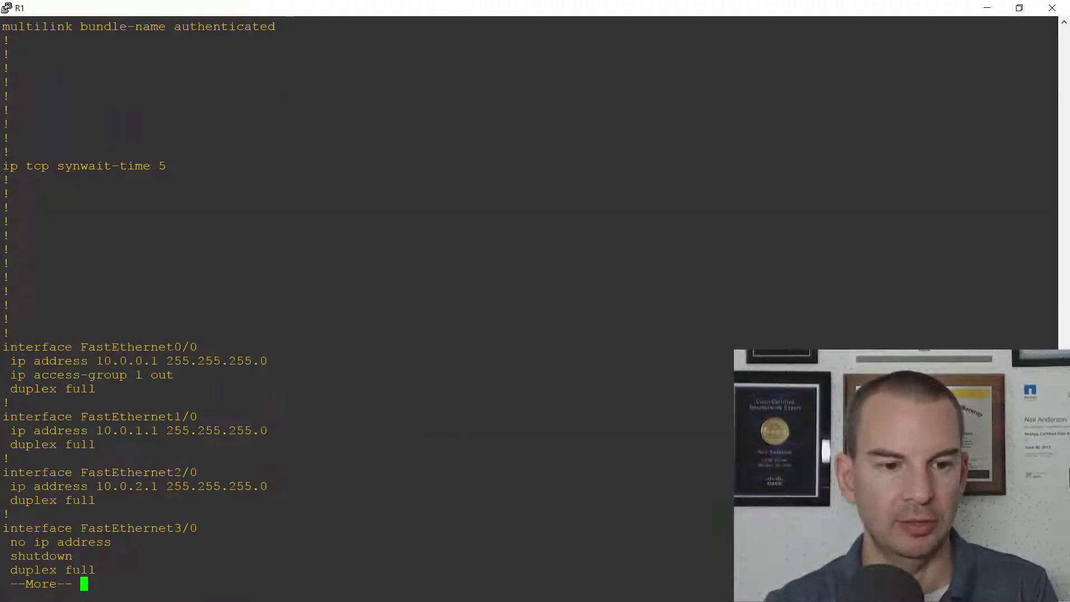
pyautogui.press('Return')
pyautogui.press('Return')
pyautogui.press('Return')
pyautogui.press('Return')
pyautogui.press('Return')
pyautogui.press('Return')
pyautogui.press('Return')
pyautogui.press('Return')
pyautogui.press('Return')
pyautogui.press('Return')
pyautogui.press('Return')
pyautogui.press('Return')
pyautogui.press('Return')
pyautogui.press('Return')
pyautogui.press('Return')
pyautogui.press('Return')
pyautogui.press('Return')
pyautogui.press('Return')
pyautogui.press('Return')
pyautogui.press('Return')
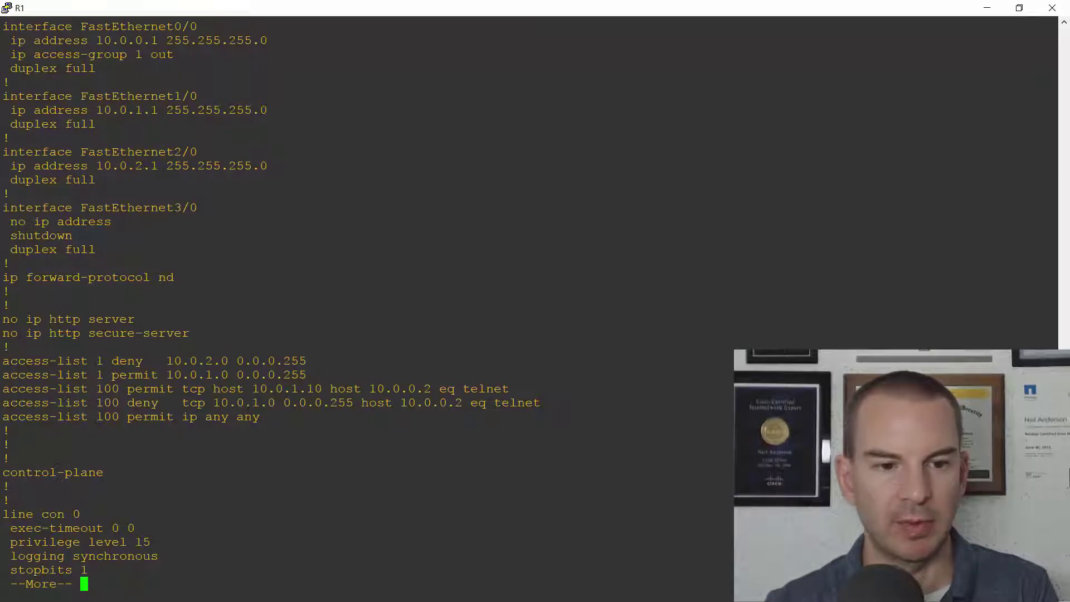
pyautogui.moveTo(266, 418); pyautogui.dragTo(5, 391)
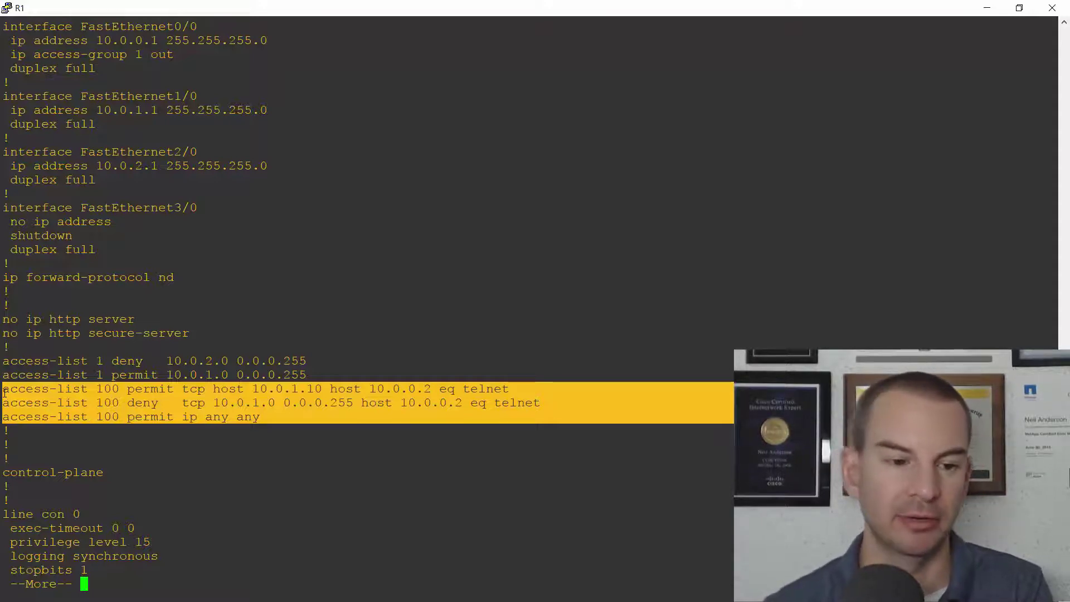
# - Quit paging, enter global configuration and try the bare 'access-list' command
pyautogui.press('q')
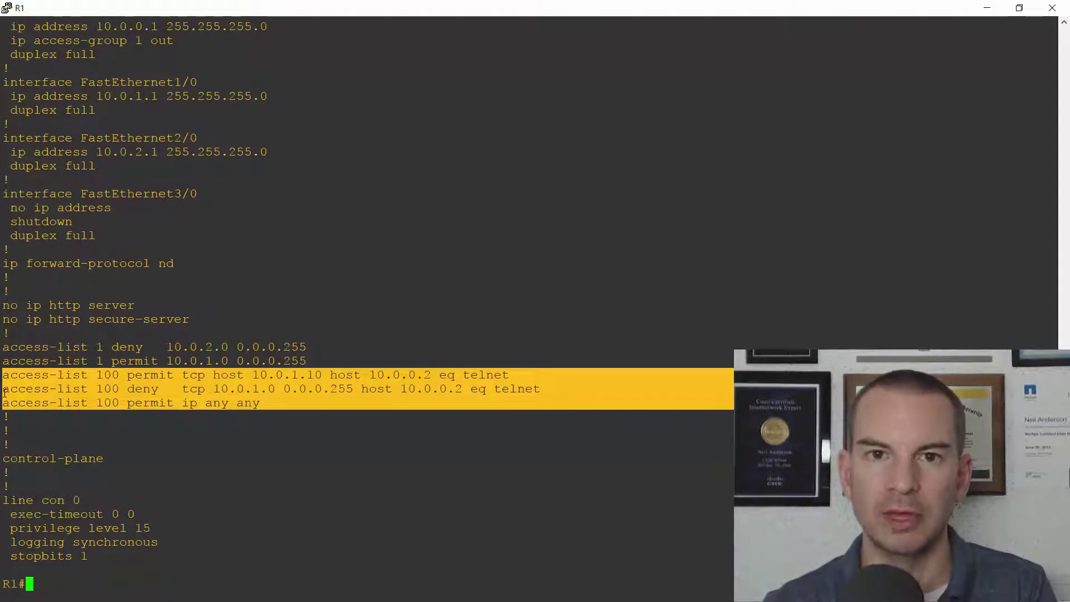
pyautogui.write('config t')
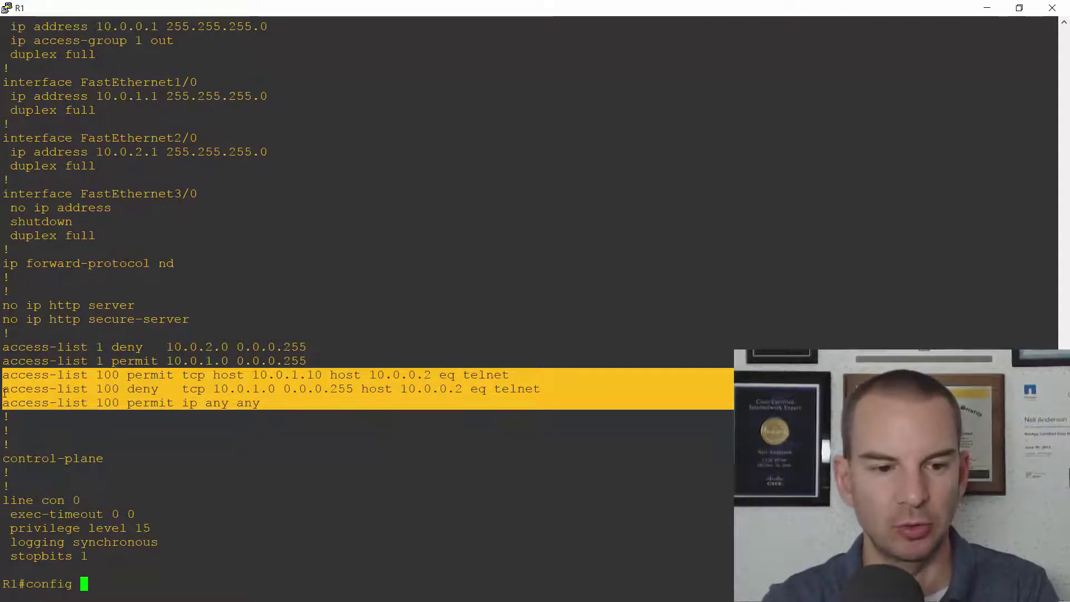
pyautogui.press('Return')
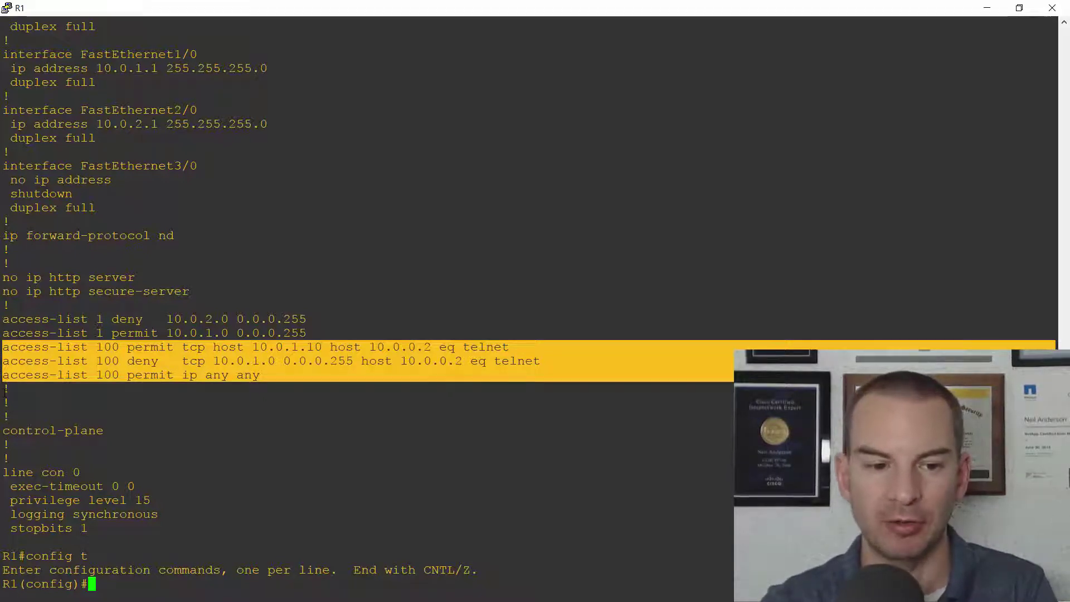
pyautogui.write('access-list')
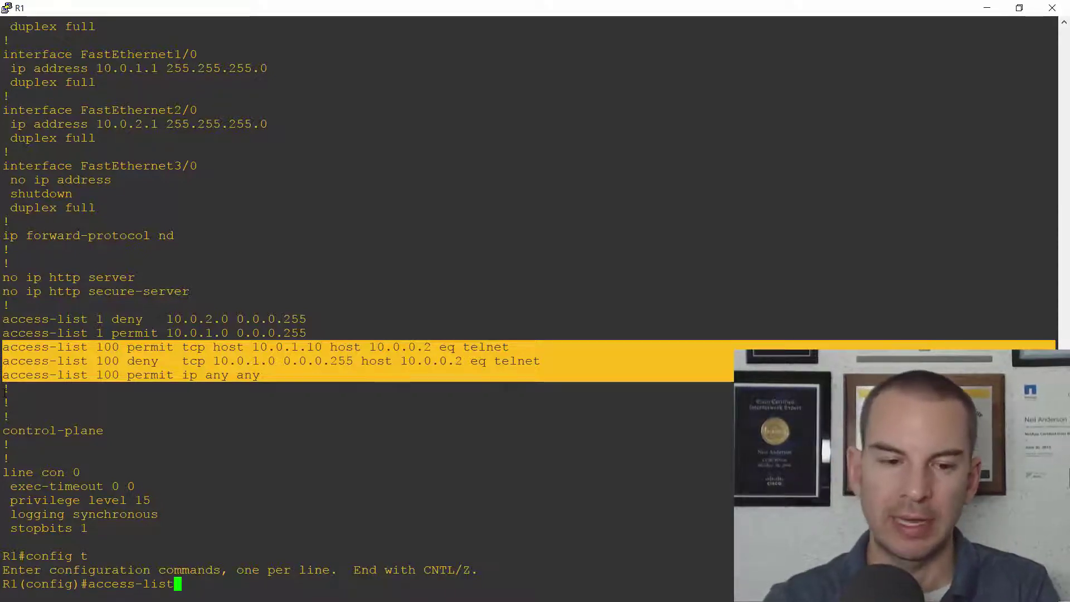
pyautogui.press('Return')
# - List the 'ip access-list ?' options and type 'extended F1/0_in'
pyautogui.press('Up')
pyautogui.press('BackSpace')
pyautogui.press('BackSpace')
pyautogui.press('BackSpace')
pyautogui.press('BackSpace')
pyautogui.press('BackSpace')
pyautogui.press('BackSpace')
pyautogui.press('BackSpace')
pyautogui.press('BackSpace')
pyautogui.press('BackSpace')
pyautogui.press('BackSpace')
pyautogui.press('BackSpace')
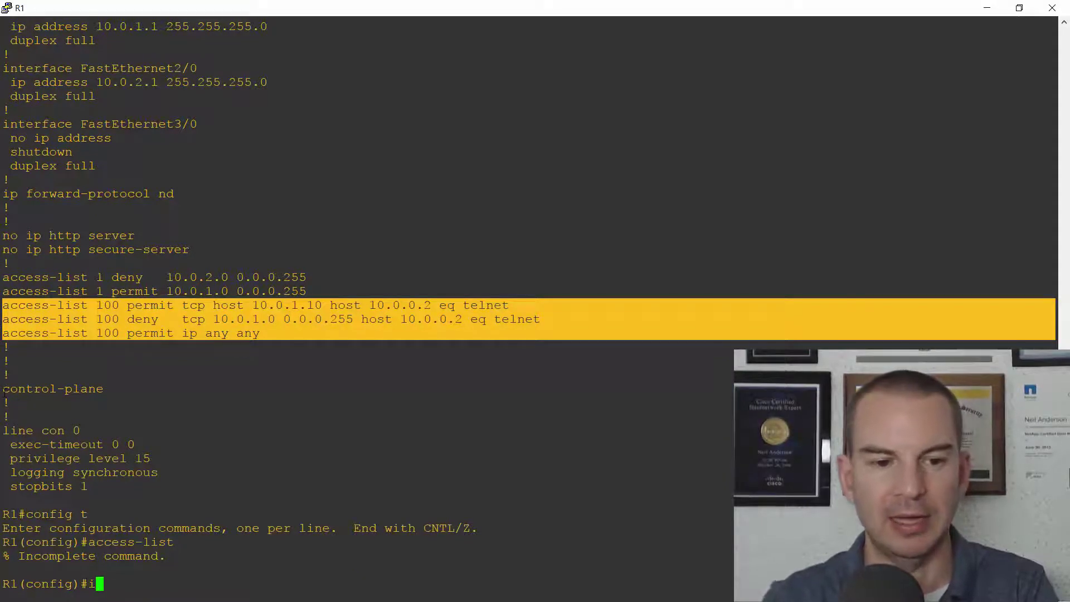
pyautogui.write('ip access-')
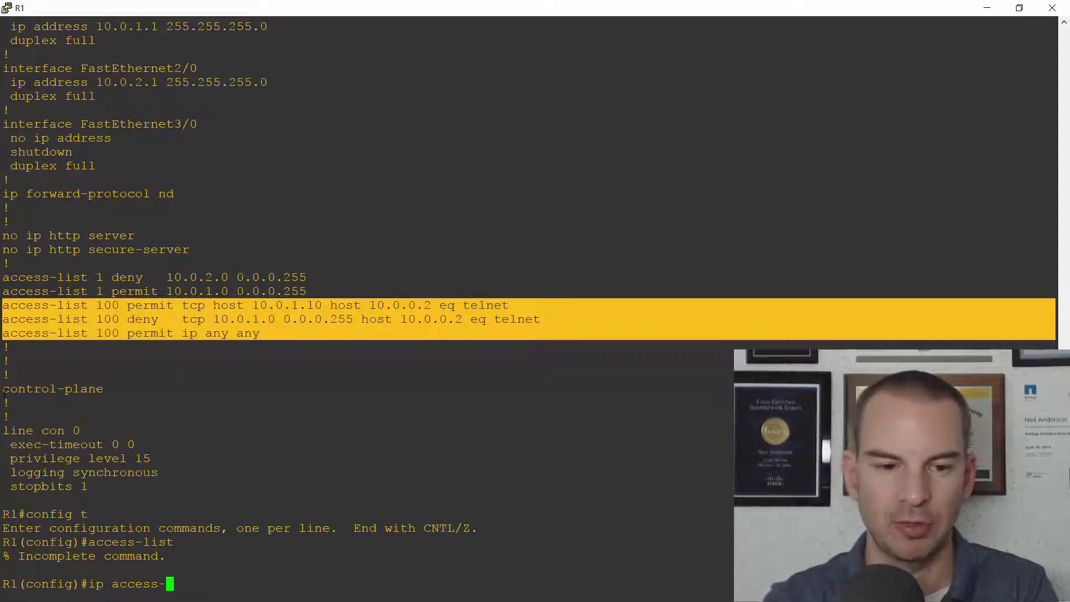
pyautogui.write('list ?')
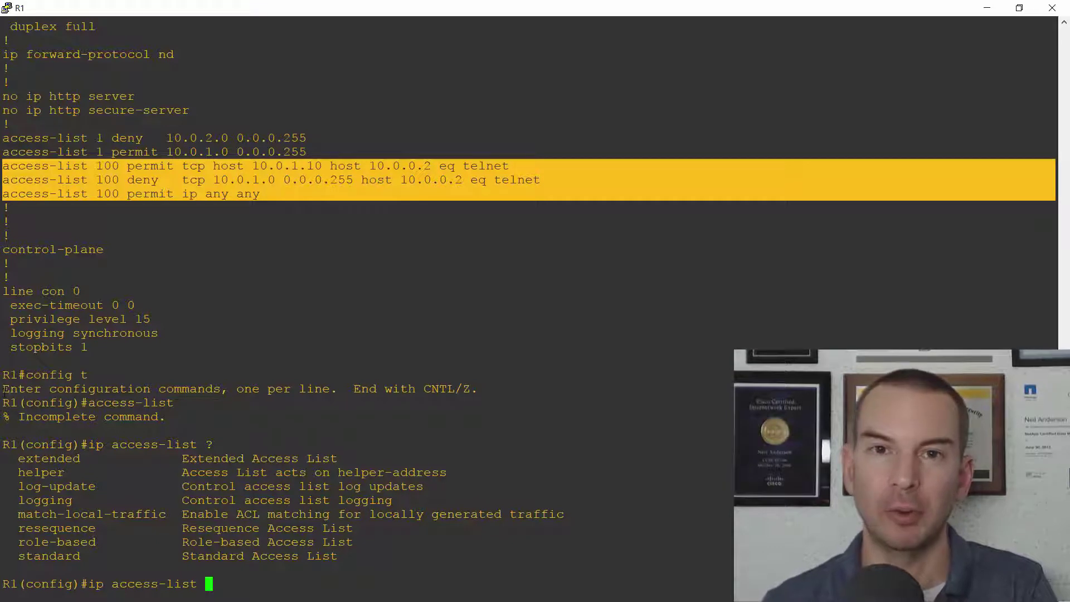
pyautogui.write('exte')
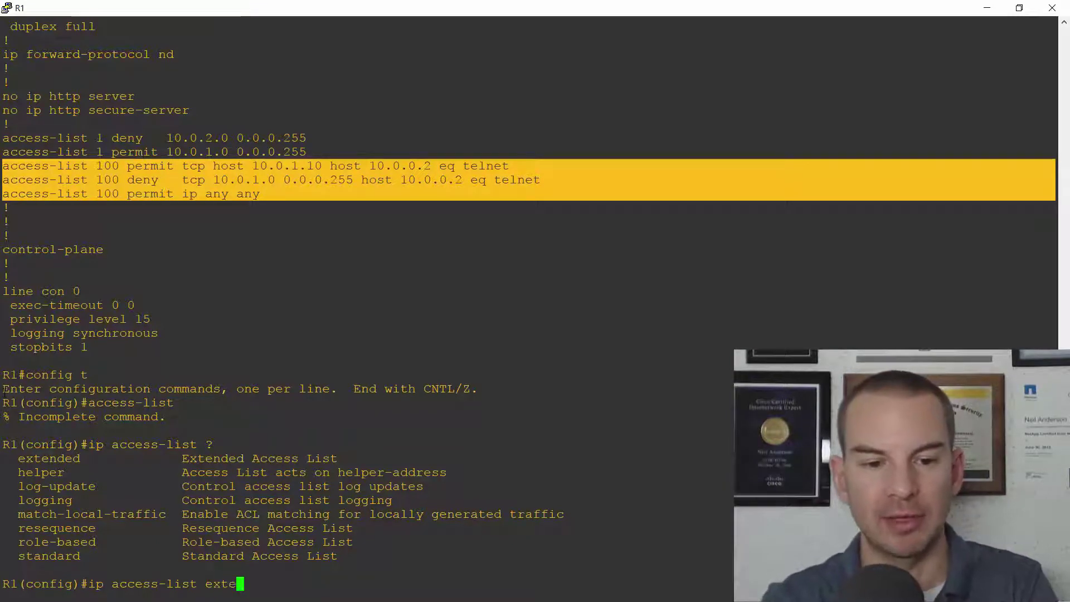
pyautogui.write('nded ')
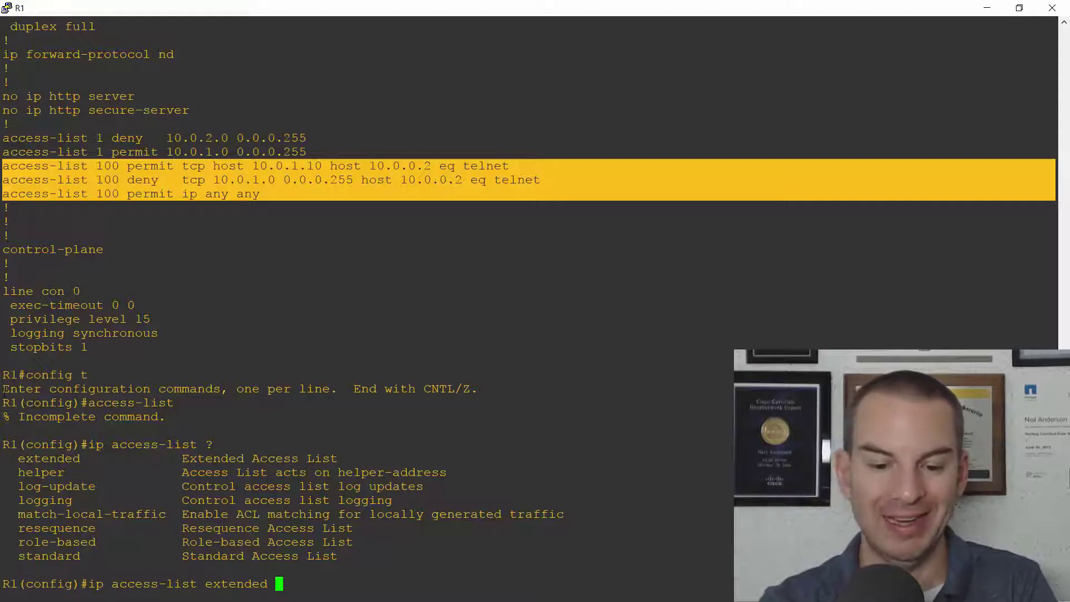
pyautogui.write('F')
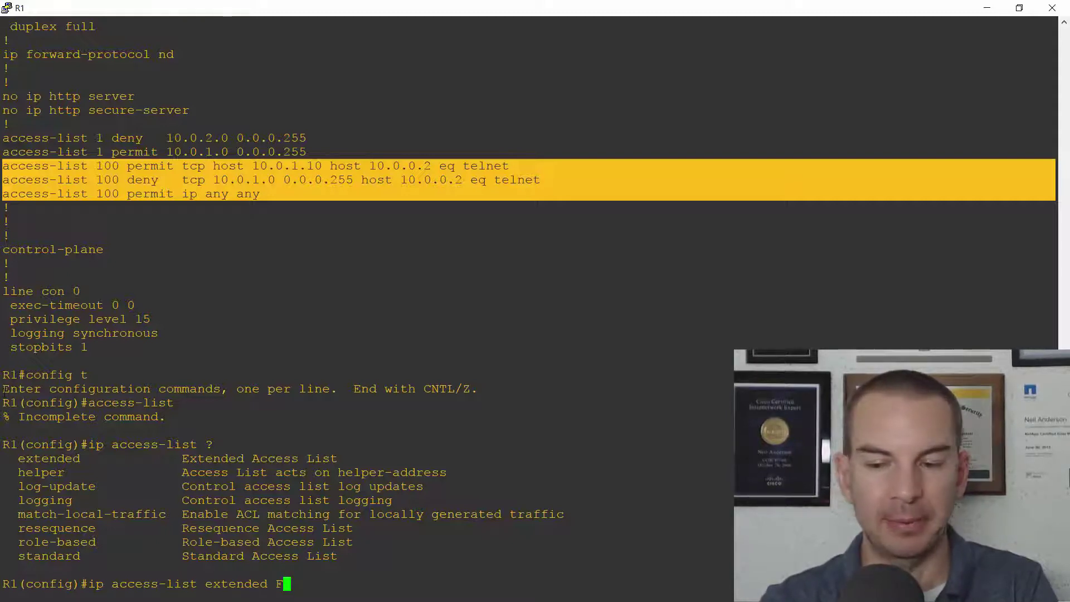
pyautogui.write('1/0')
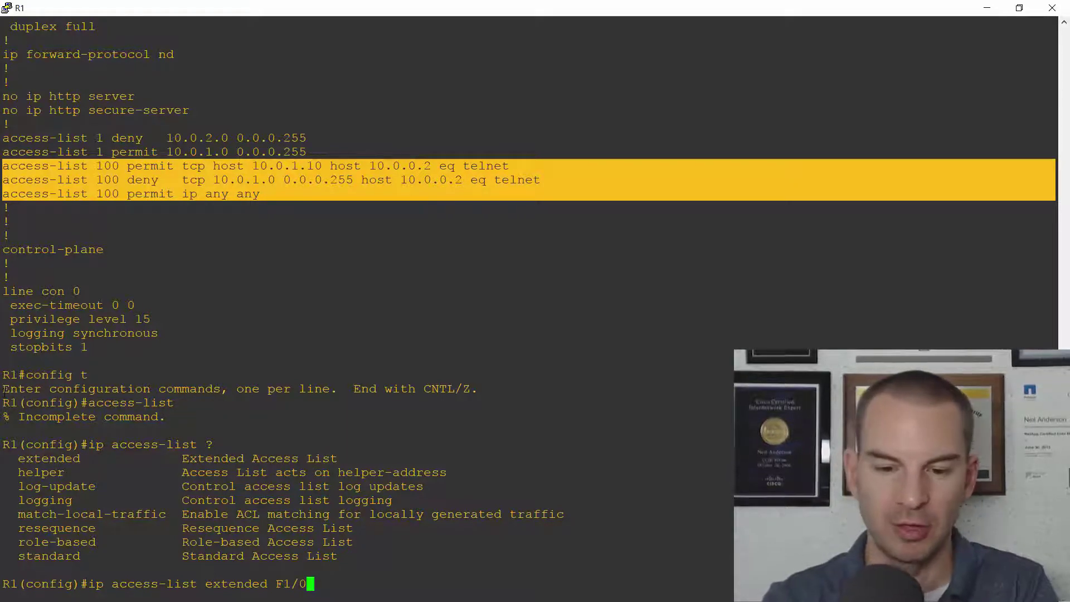
pyautogui.write('_')
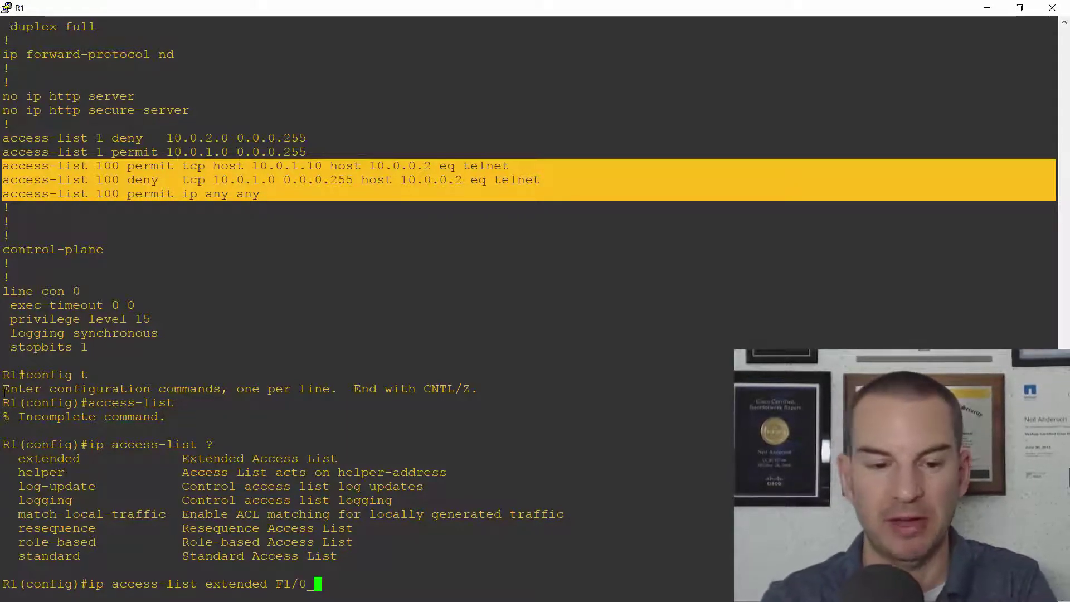
pyautogui.write('in')
# - Create list F1/0_in and add 'permit tcp host 10.0.1.10 host 10.0.0.2 eq telnet'
pyautogui.press('Return')
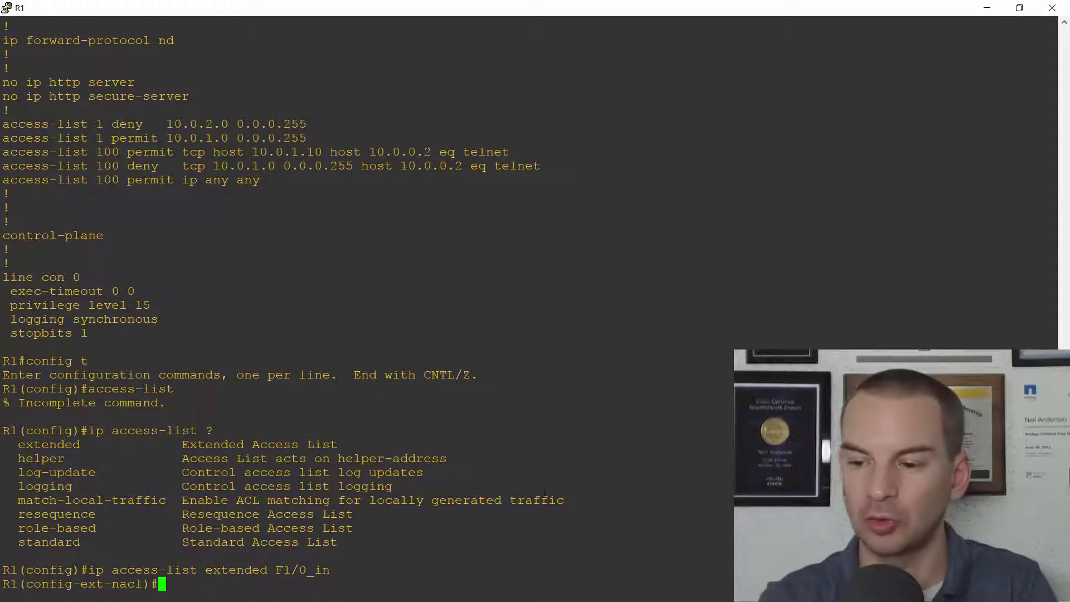
pyautogui.write('perm')
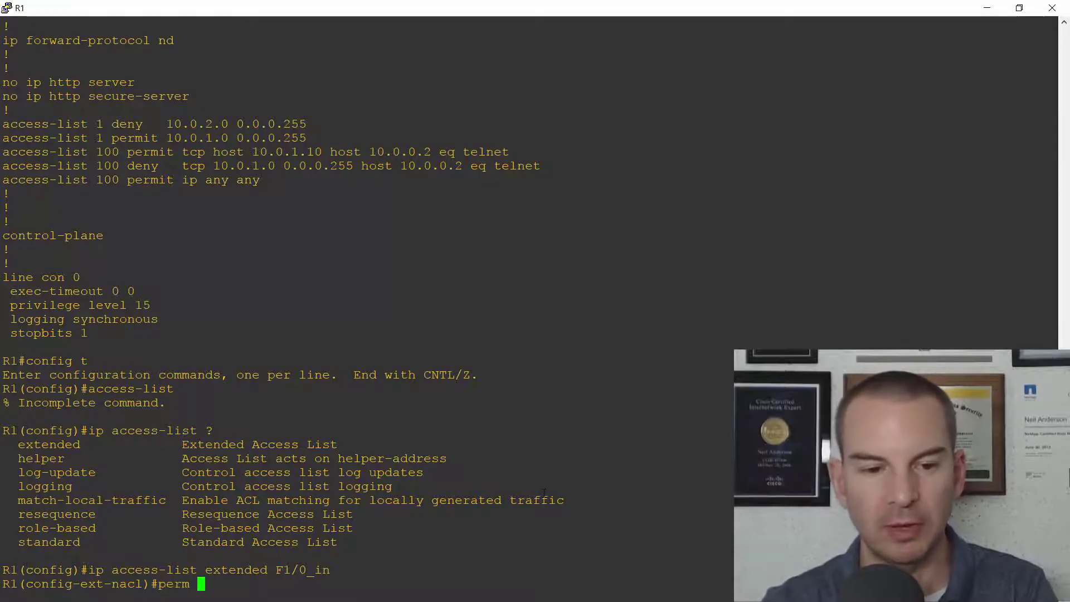
pyautogui.press('BackSpace')
pyautogui.write('it t')
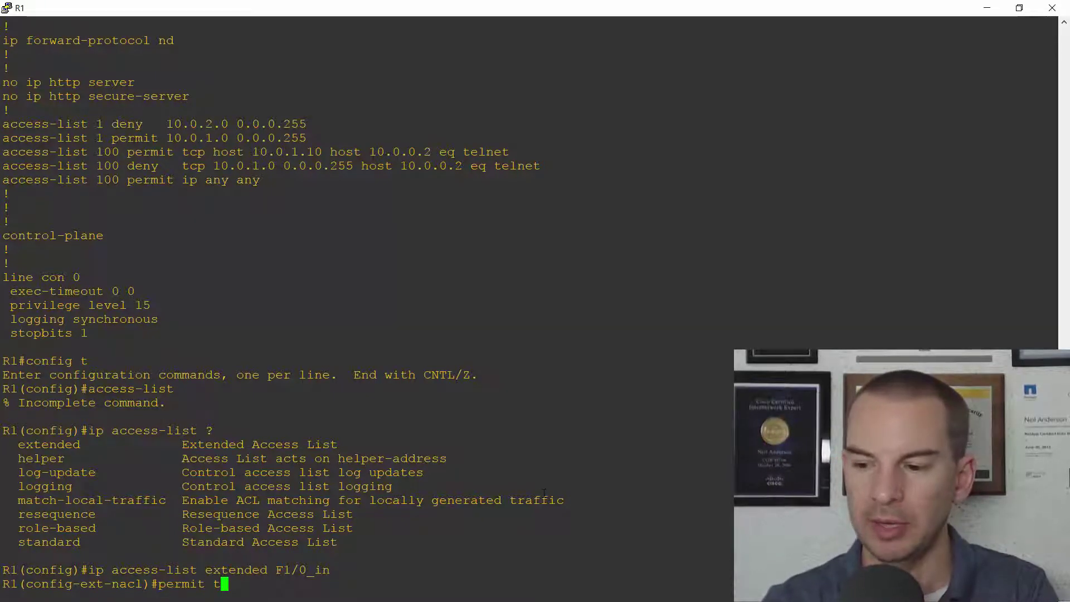
pyautogui.write('cp host ')
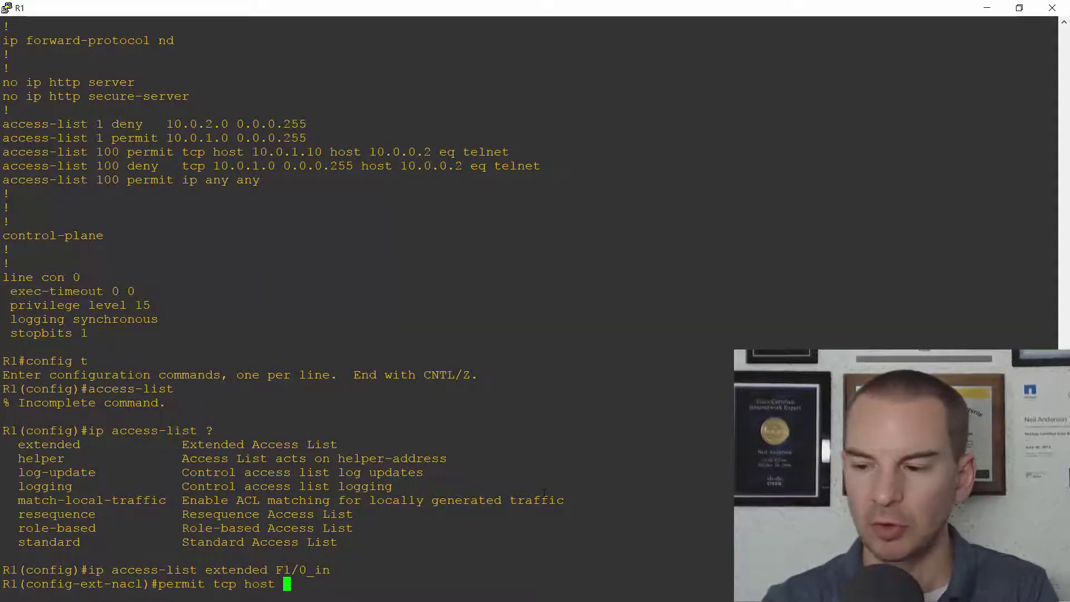
pyautogui.write('10.0.1.1')
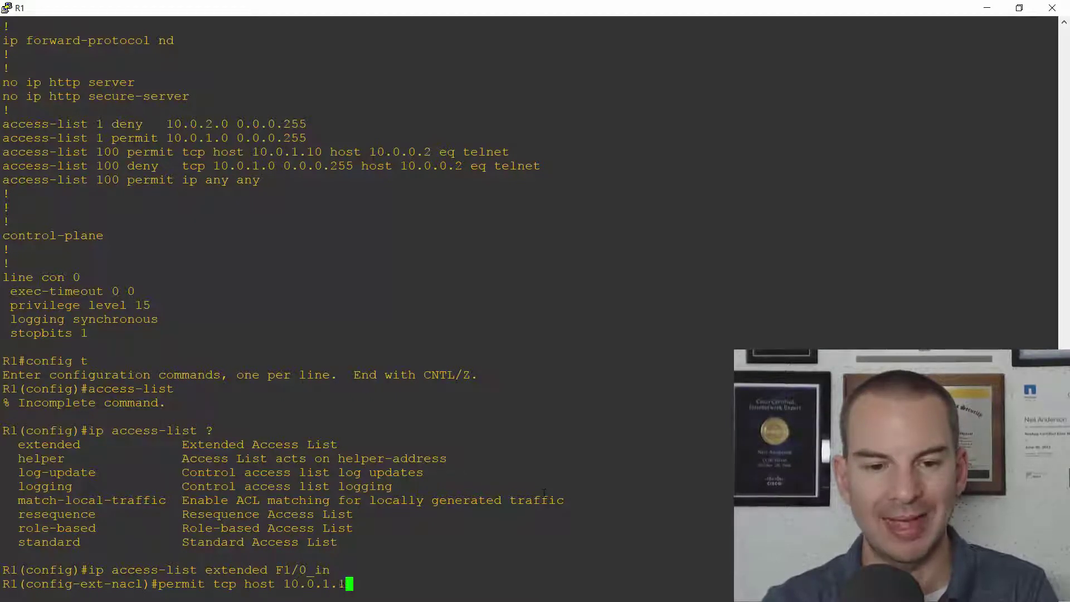
pyautogui.write('0 hos')
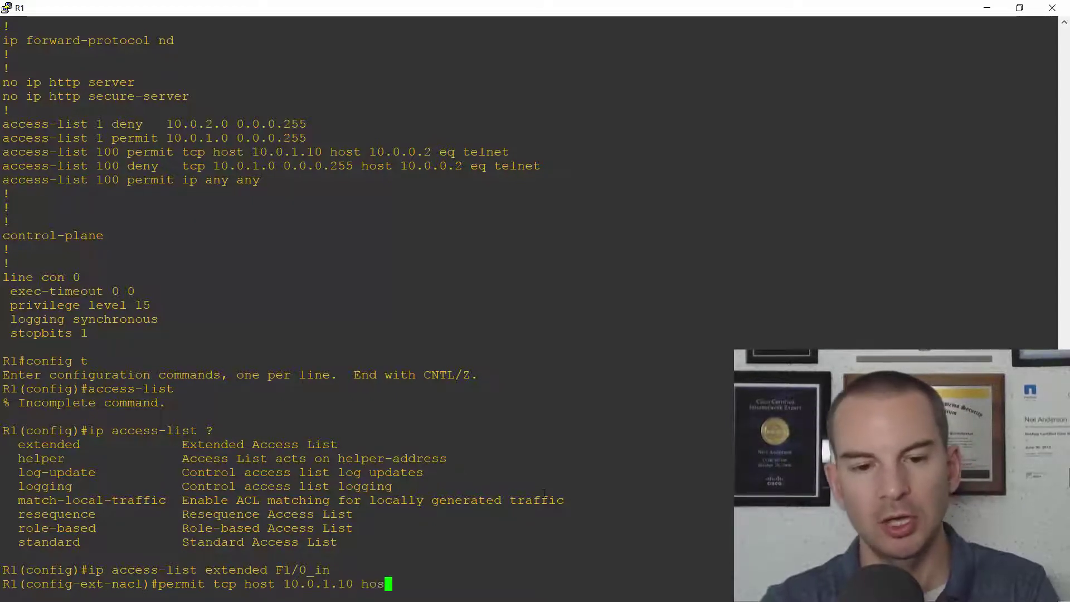
pyautogui.write('t 10.0.0.2')
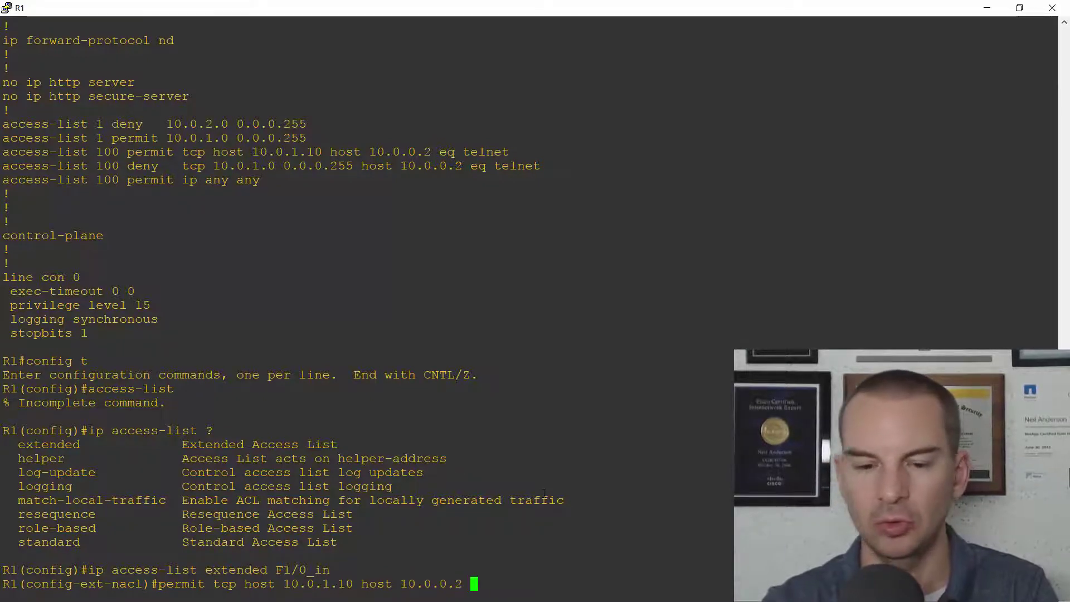
pyautogui.write(' e')
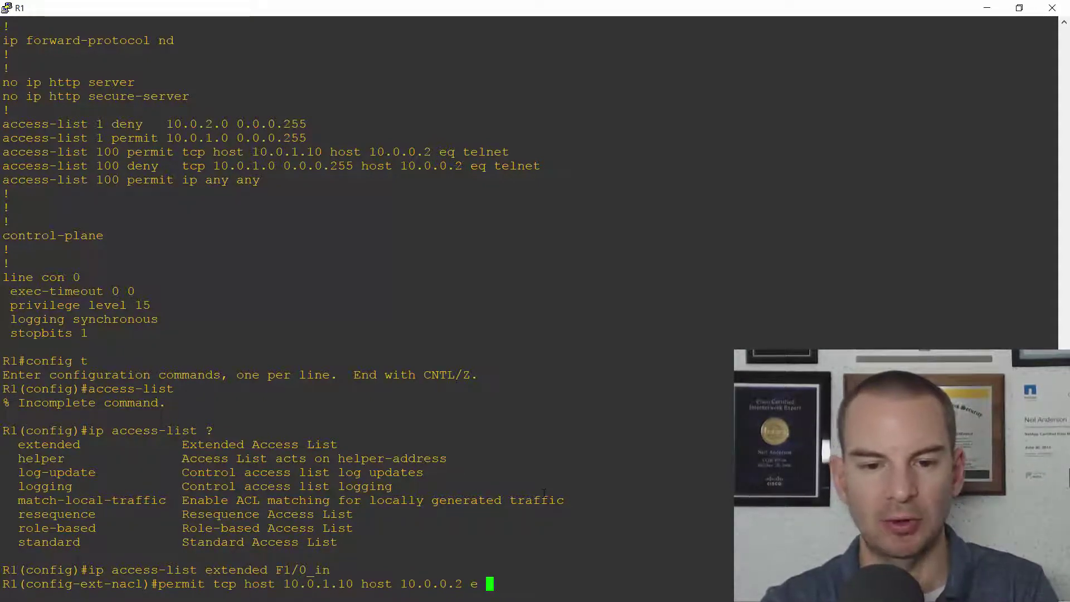
pyautogui.press('BackSpace')
pyautogui.write('q telnet')
pyautogui.press('Return')
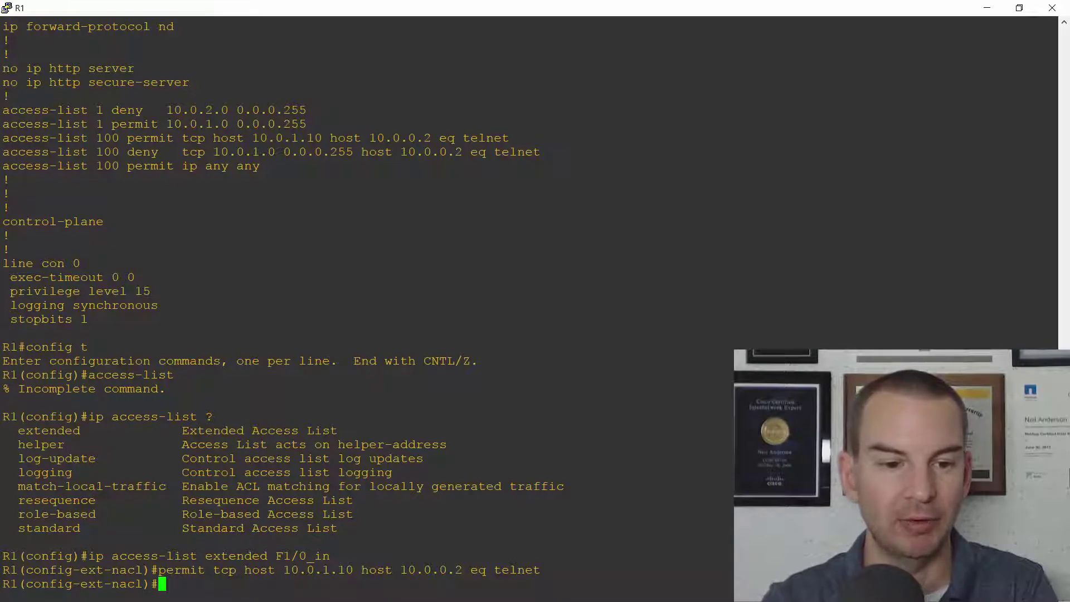
# - Deny telnet to host 10.0.0.2 from 10.0.1.0 0.0.0.255 and from any source
pyautogui.write('deny t')
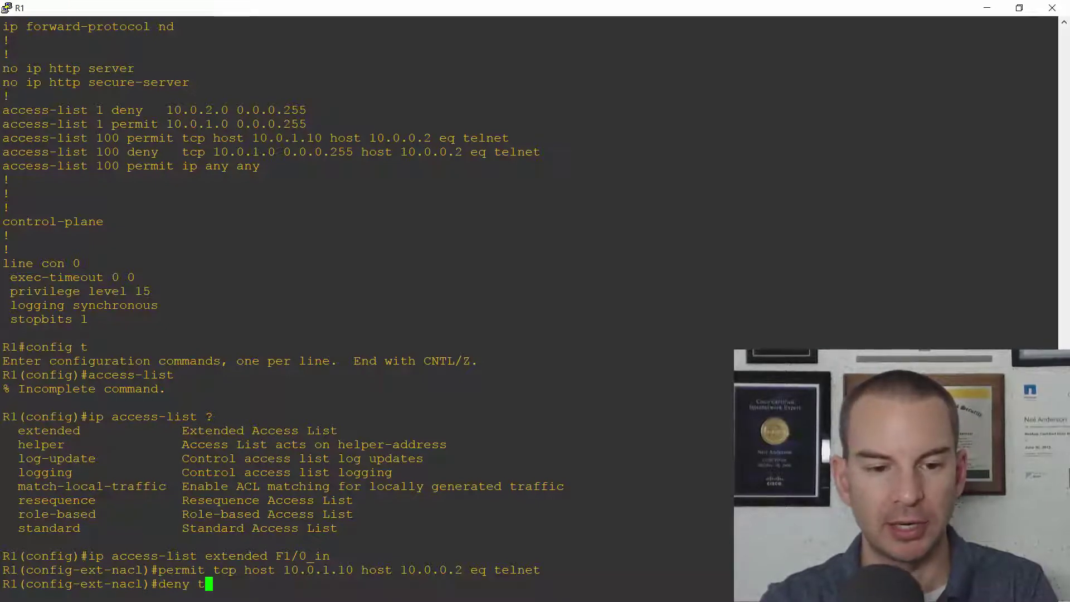
pyautogui.write('cp 10.0.1.0 0.0')
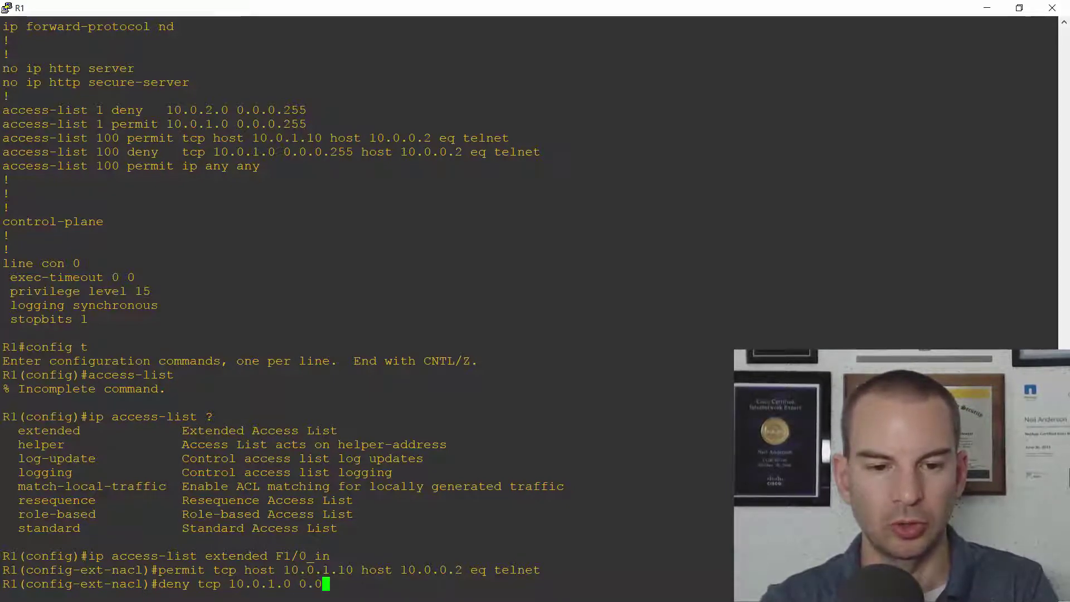
pyautogui.write('.0.255')
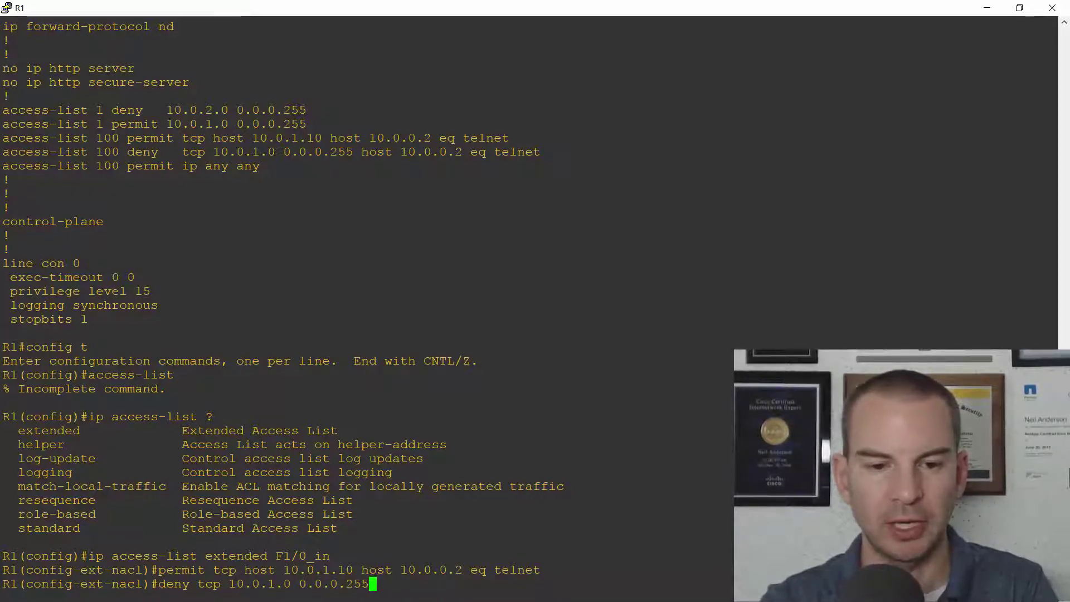
pyautogui.write(' host 10')
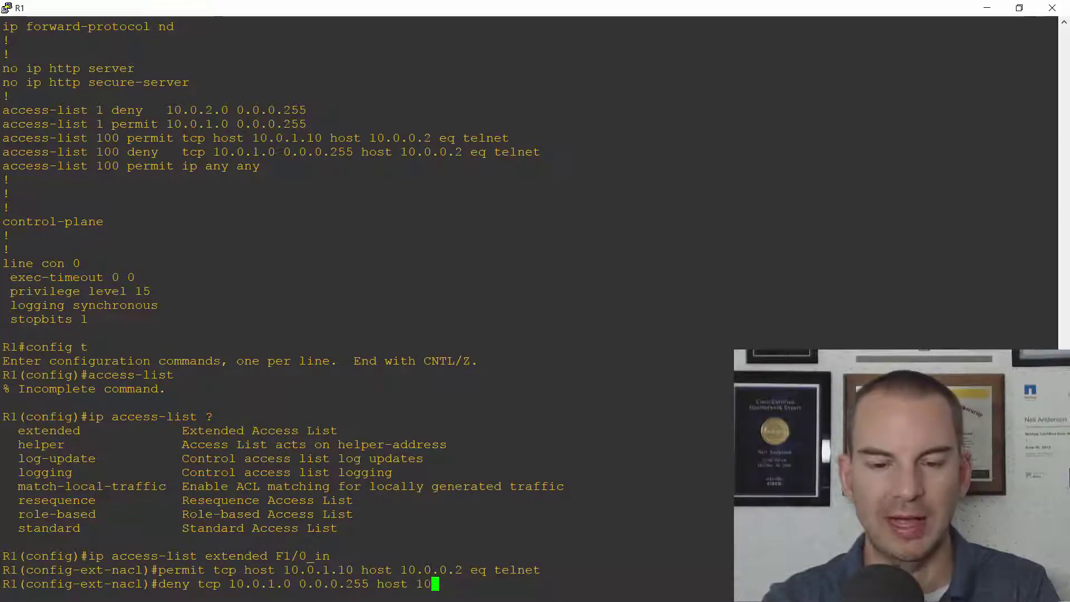
pyautogui.write('.0.0.2 ')
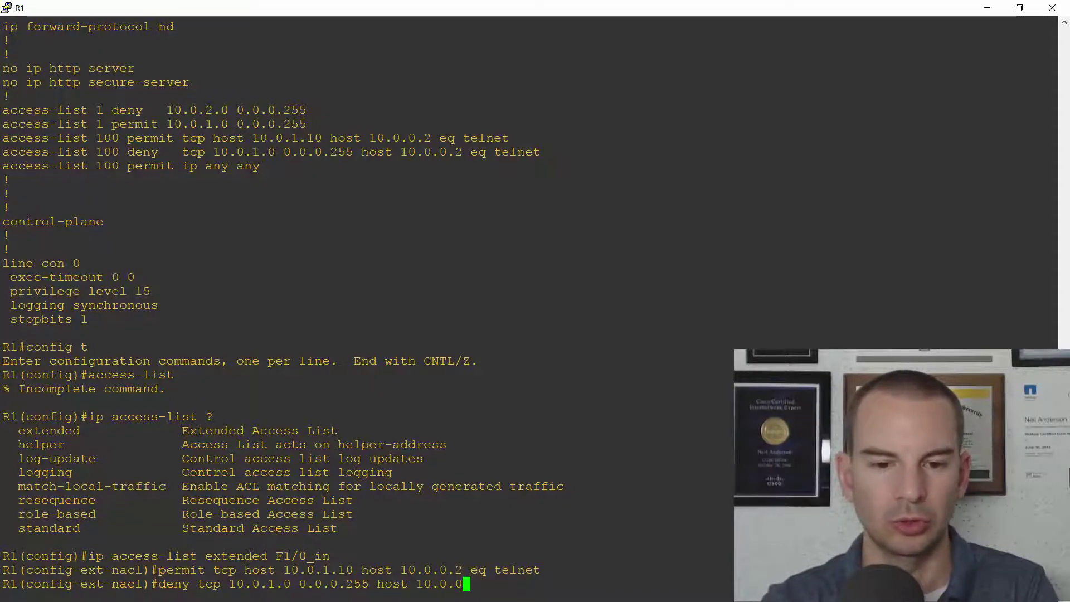
pyautogui.write('e tel')
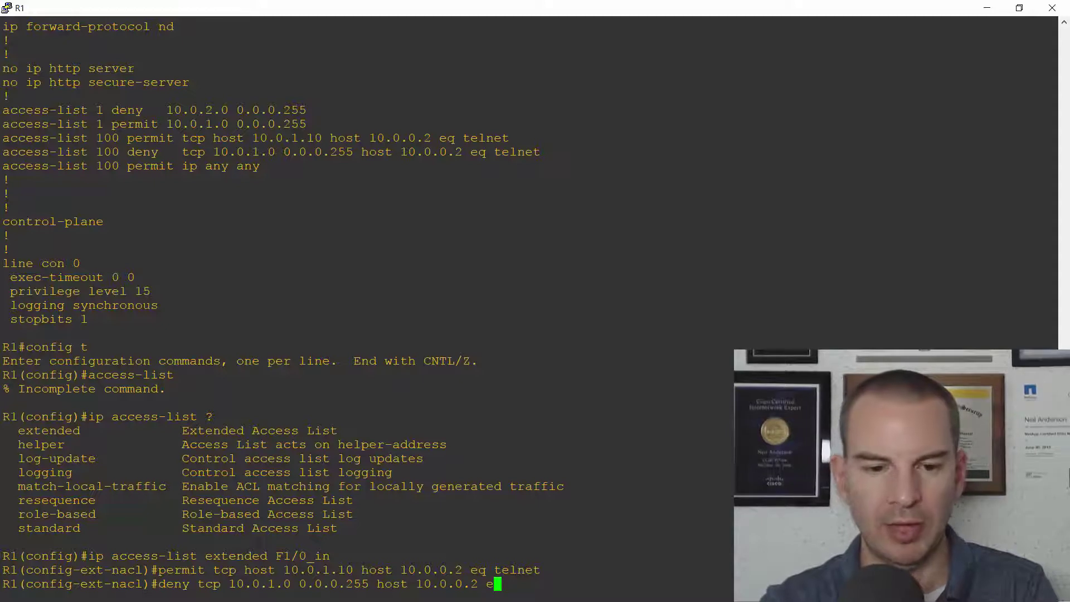
pyautogui.press('BackSpace')
pyautogui.press('BackSpace')
pyautogui.press('BackSpace')
pyautogui.press('BackSpace')
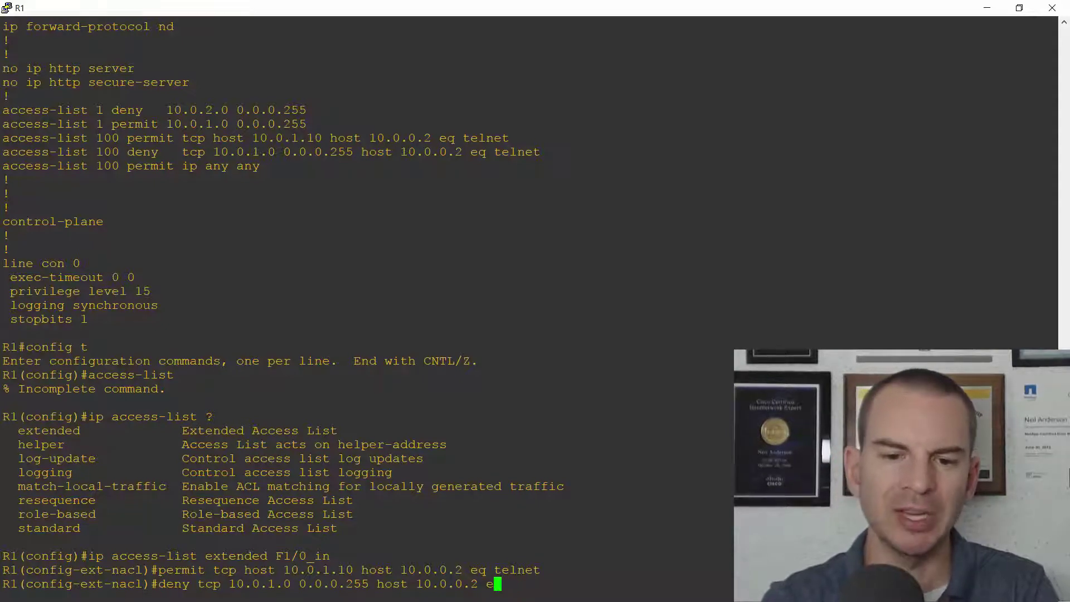
pyautogui.write('q telnet')
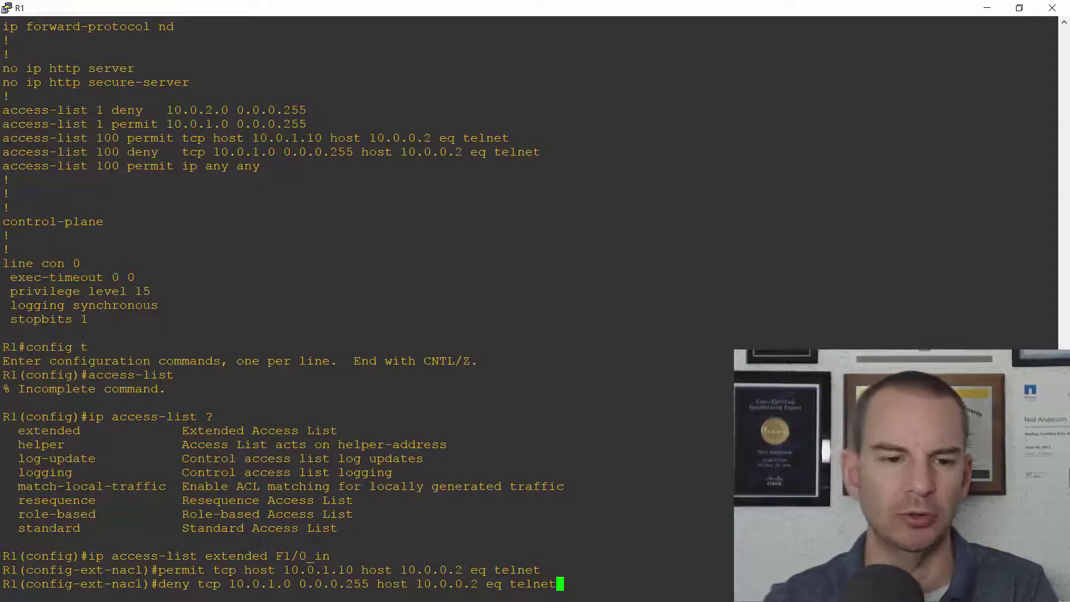
pyautogui.press('Return')
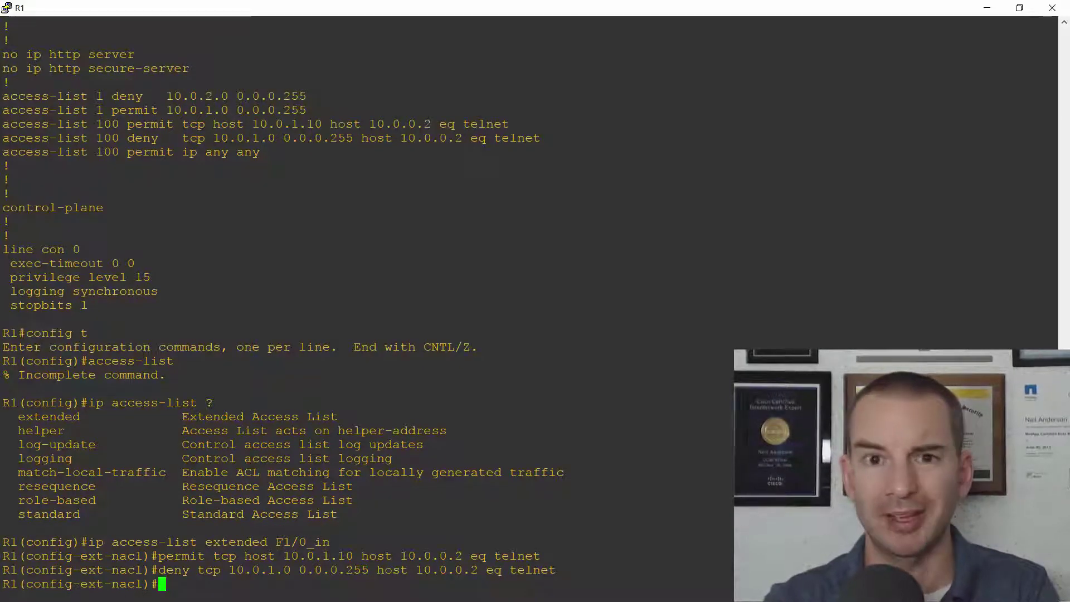
pyautogui.write('deny ')
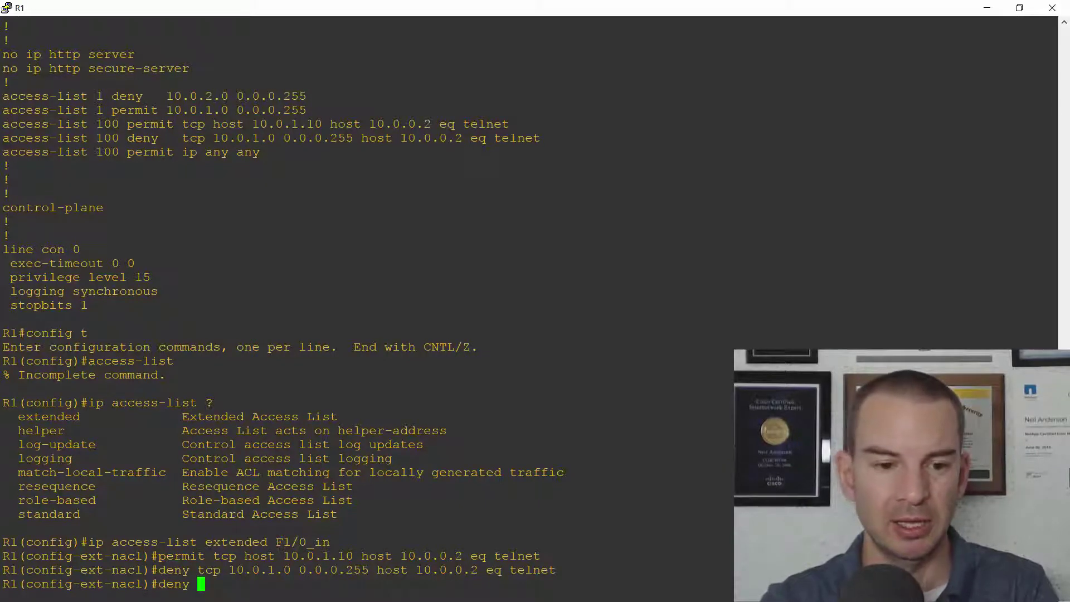
pyautogui.write('tcp ')
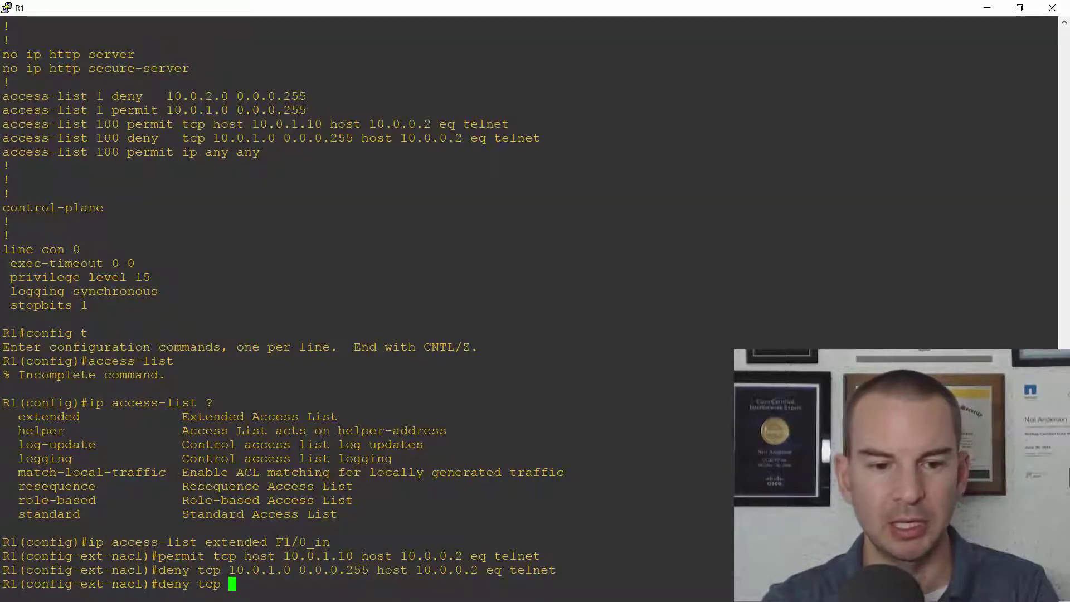
pyautogui.write('any host ')
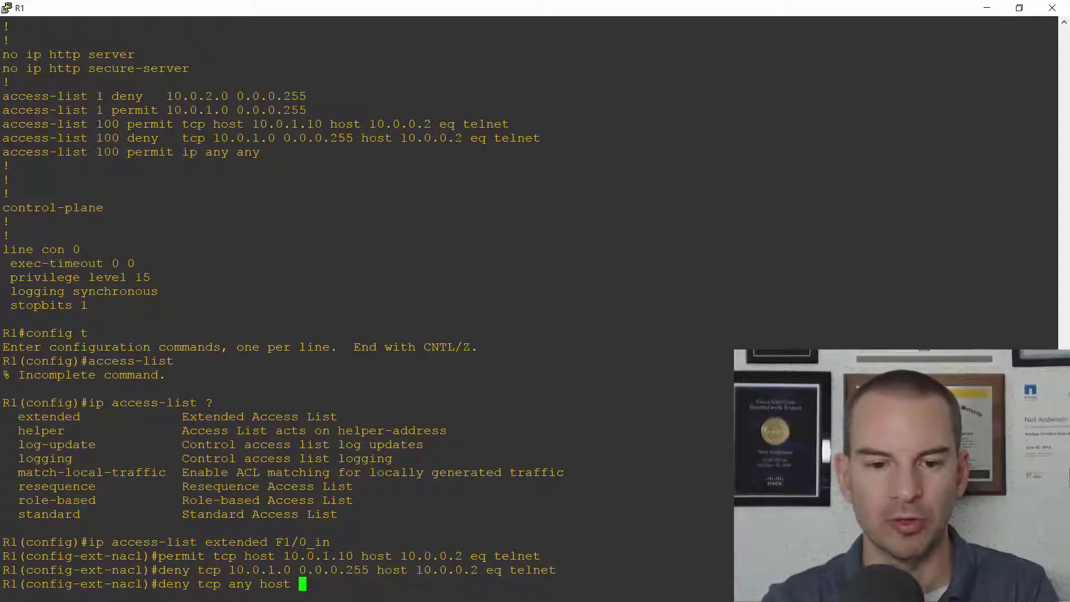
pyautogui.write('10.0.0.2')
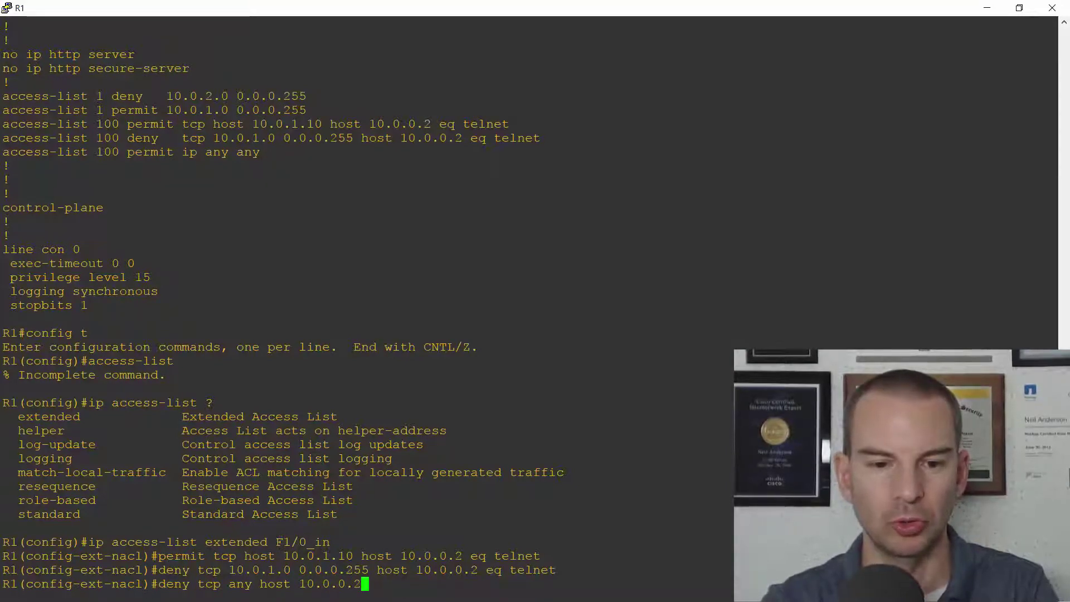
pyautogui.write(' eq tel')
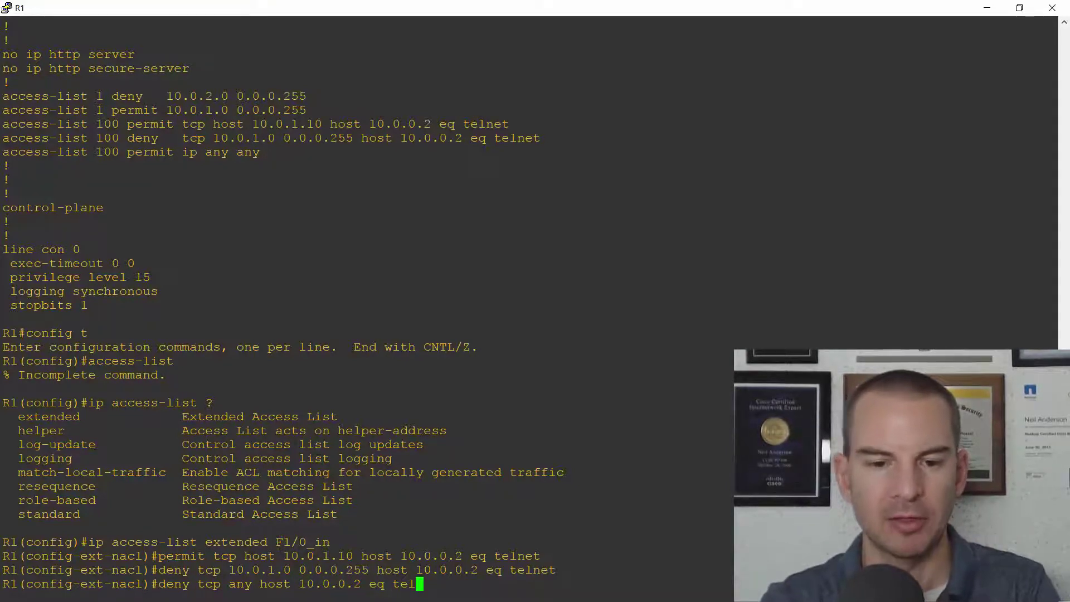
pyautogui.write('net')
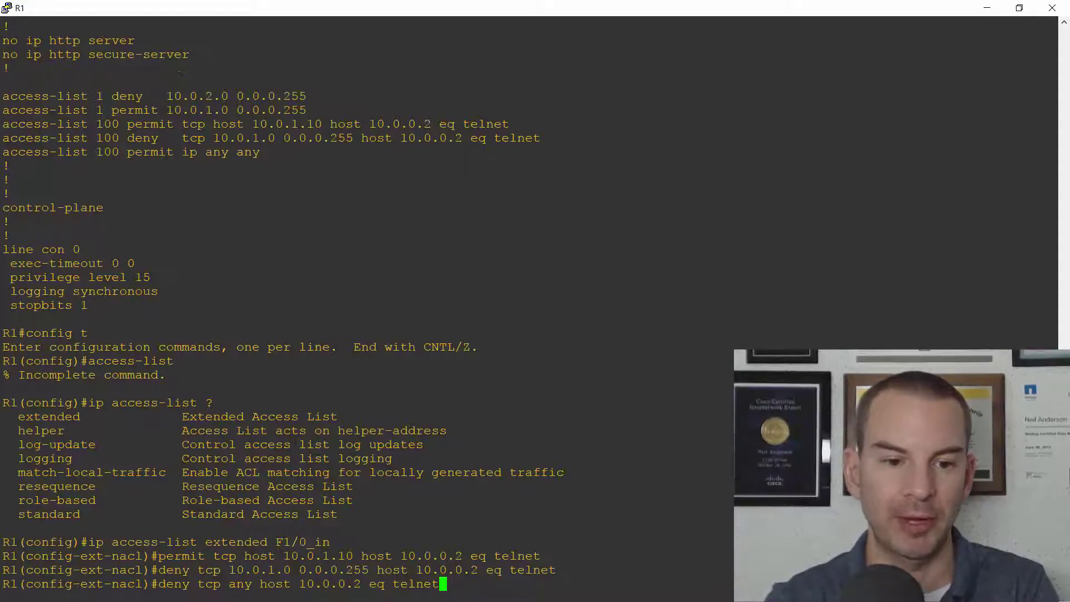
pyautogui.press('Return')
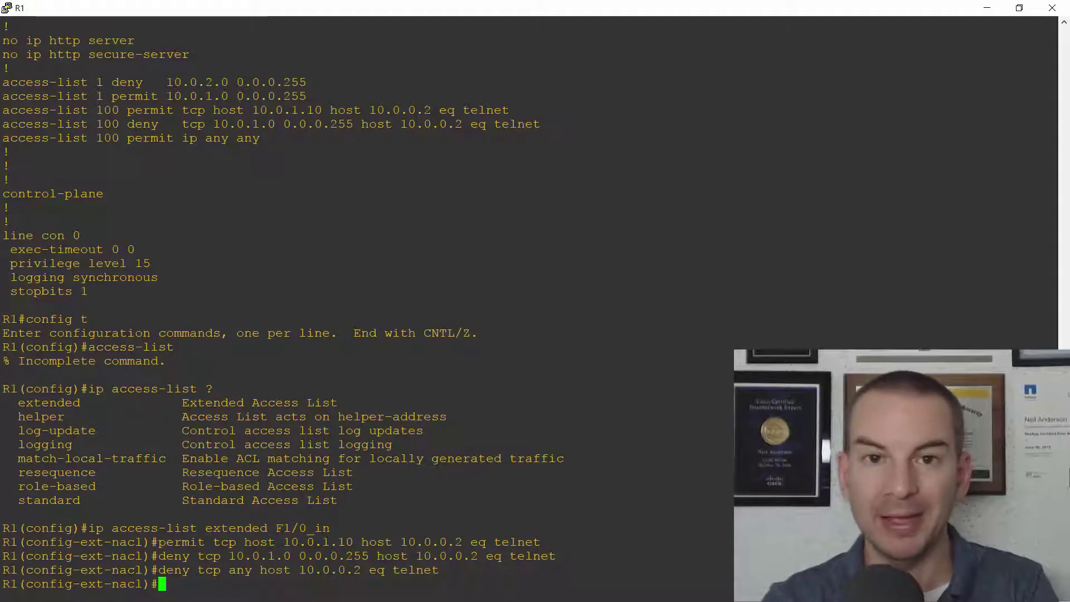
# - Add 'permit icmp host 10.0.1.11 host 10.0.0.2 echo' after listing the ICMP types
pyautogui.write('permit')
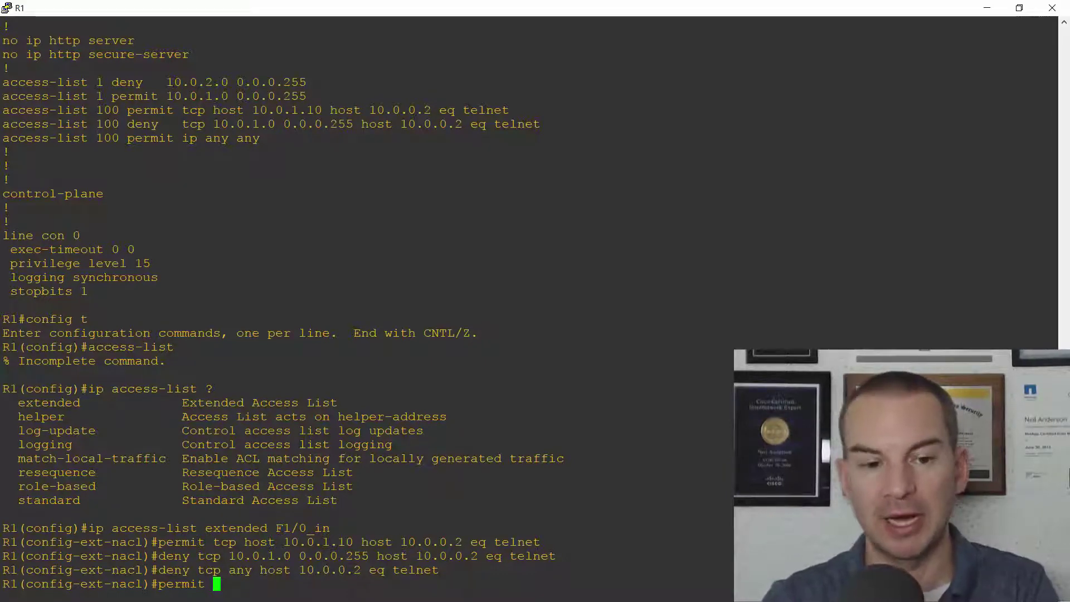
pyautogui.write('i')
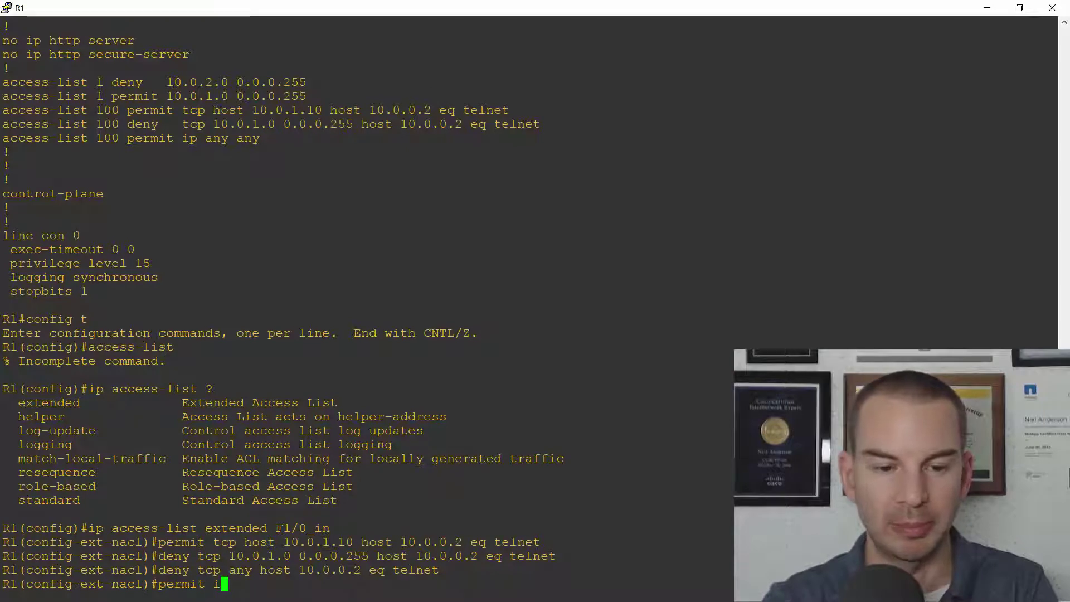
pyautogui.write('cmp ')
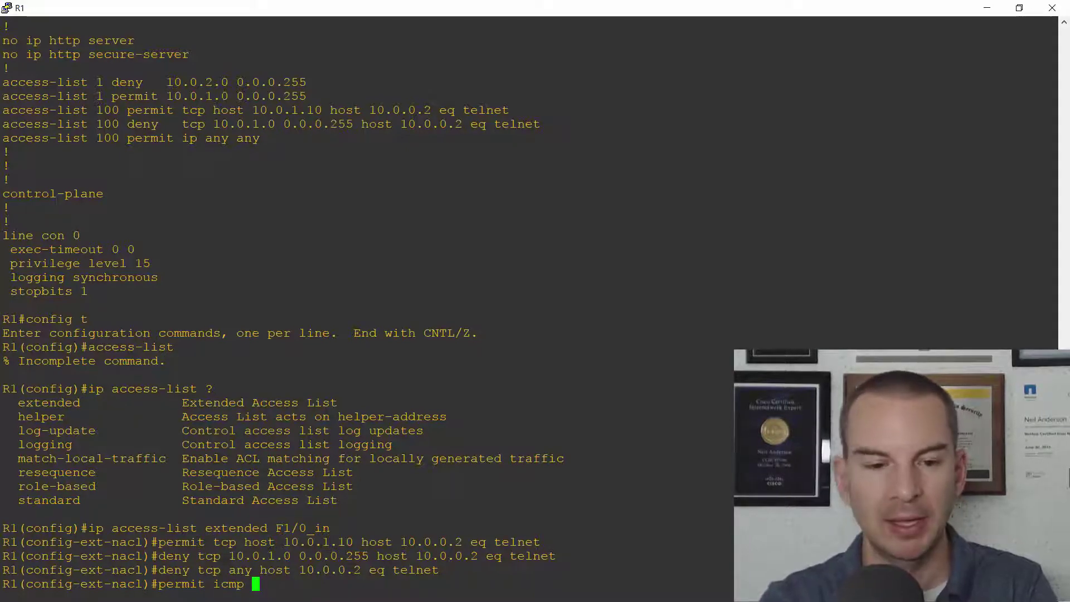
pyautogui.write('host 10.0.1.')
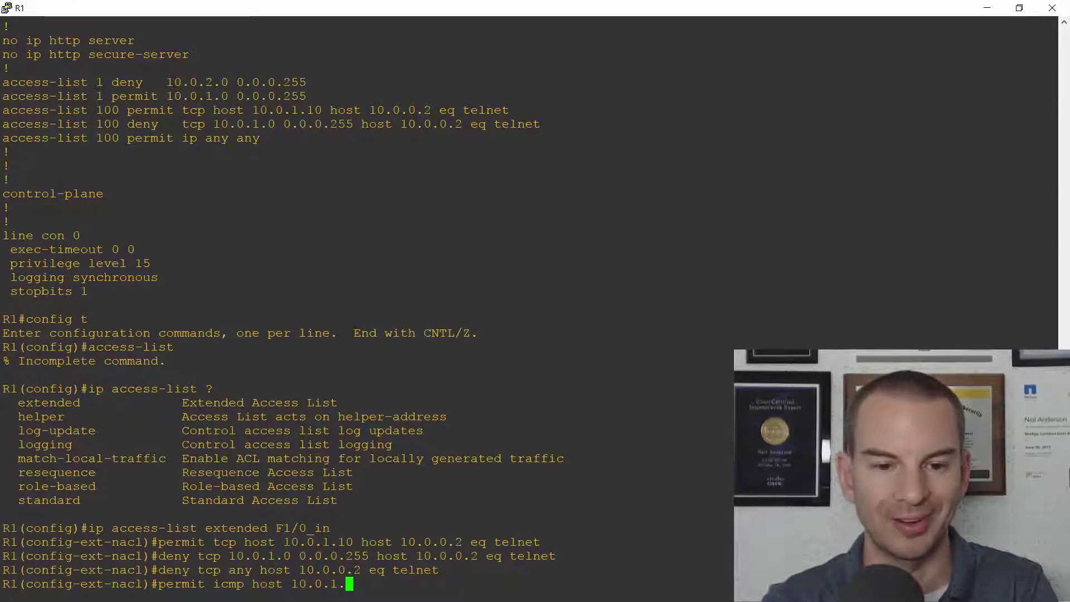
pyautogui.write('11 host 1')
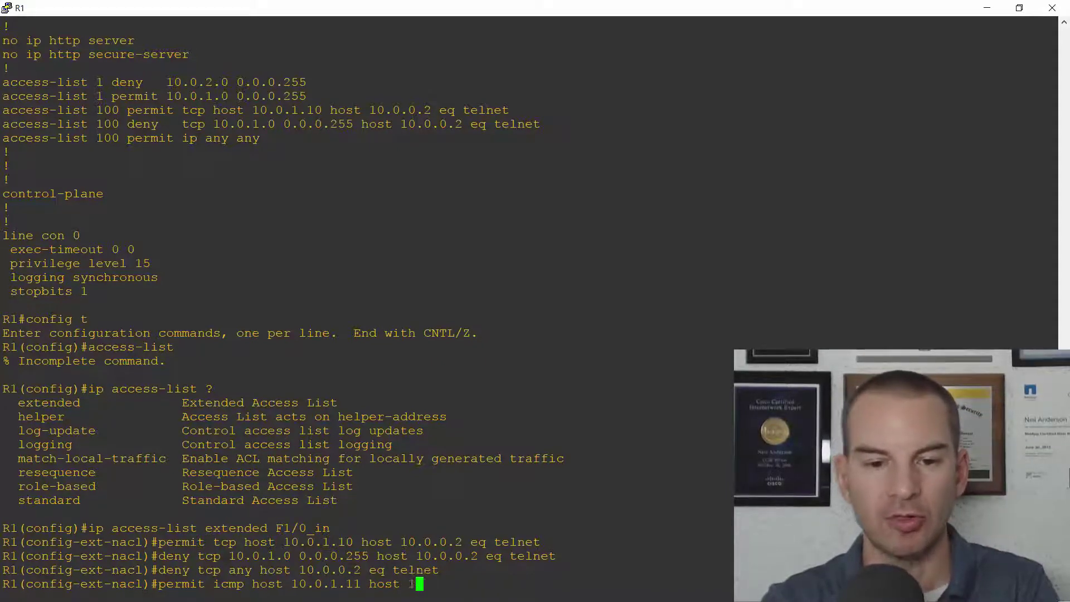
pyautogui.write('0.0.0.')
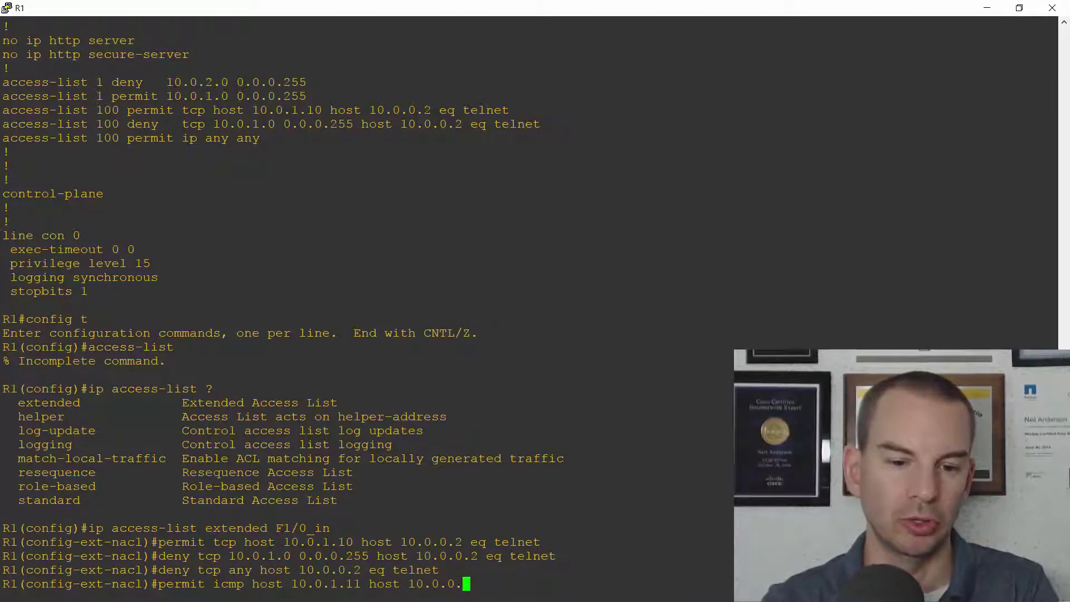
pyautogui.write('2 ?')
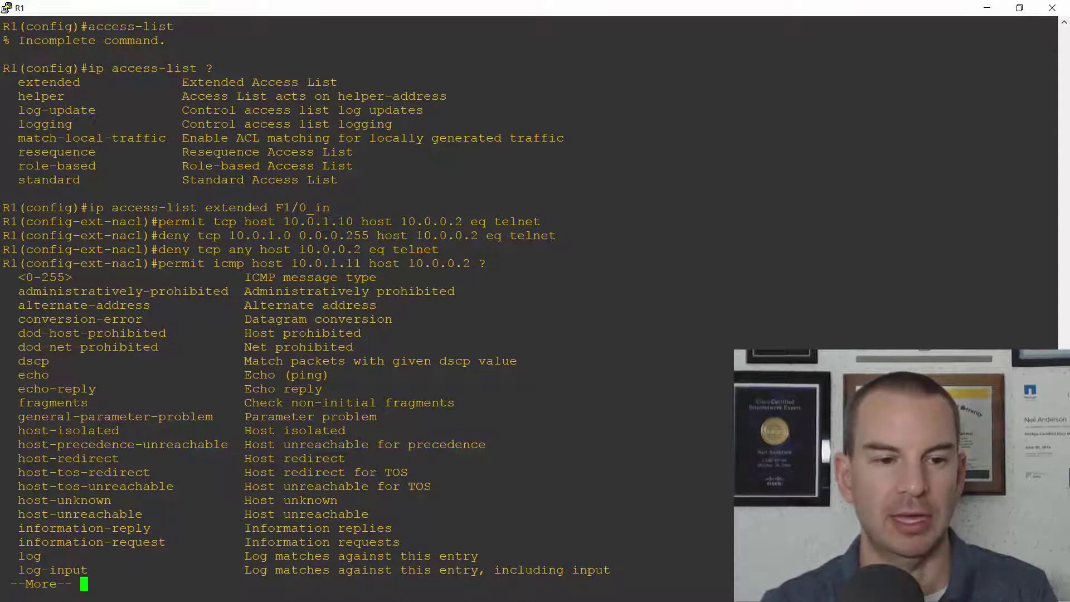
pyautogui.moveTo(330, 376); pyautogui.dragTo(21, 378)
pyautogui.press('space')
pyautogui.press('space')
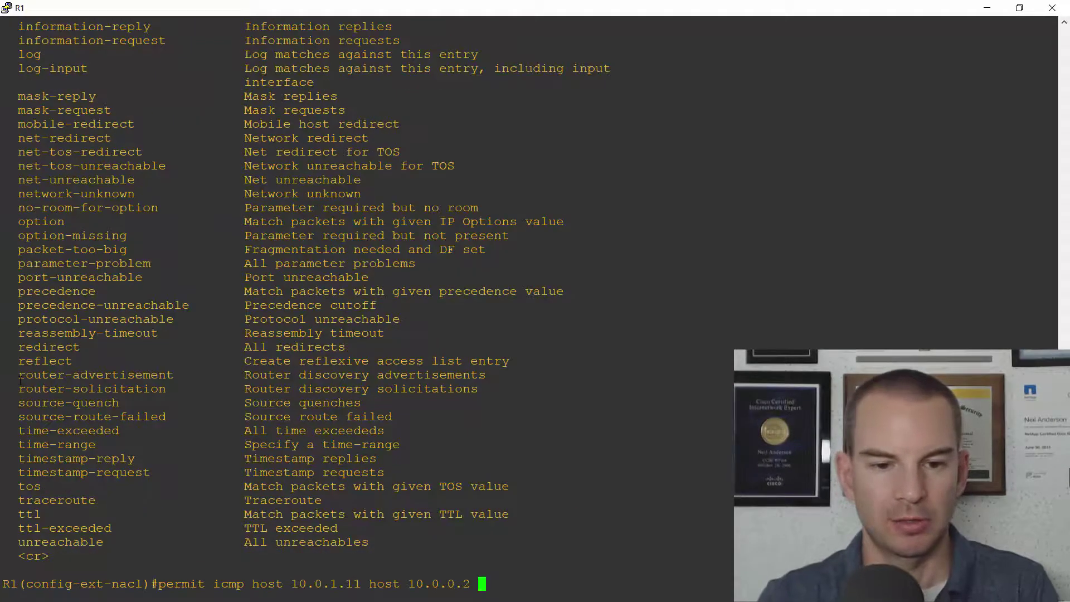
pyautogui.write('echo')
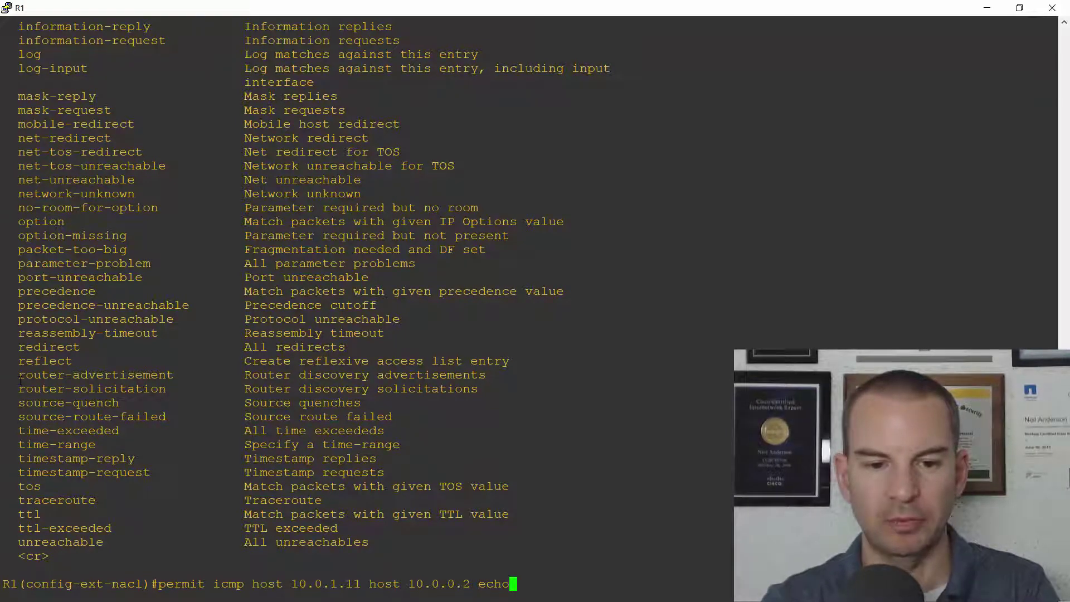
pyautogui.press('Return')
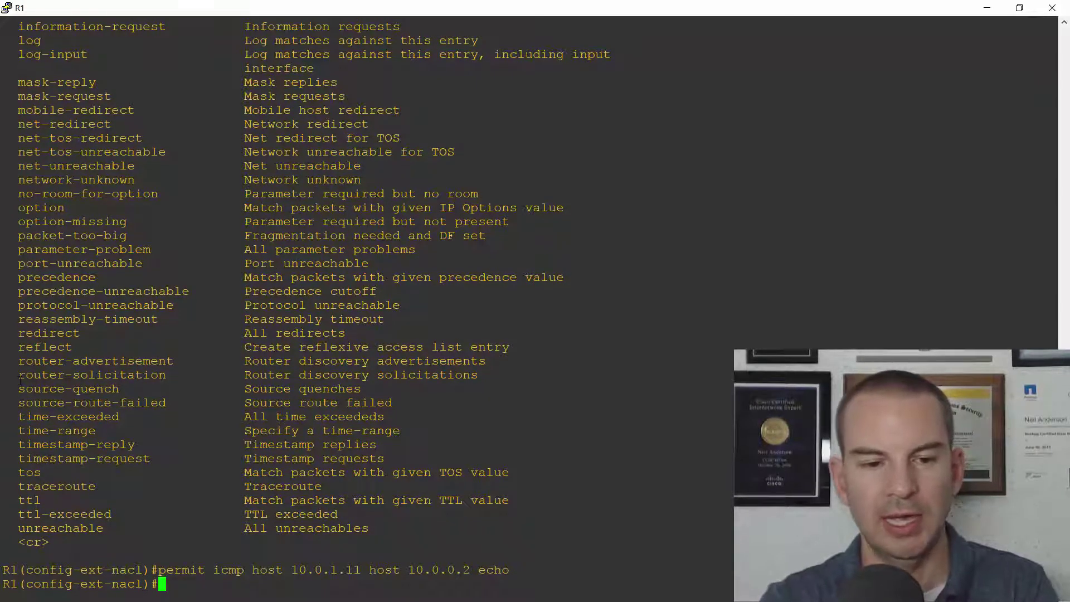
# - Add 'deny icmp 10.0.1.0 0.0.0.255 host 10.0.0.2 echo' and 'permit ip any any', then exit
pyautogui.write('deny ')
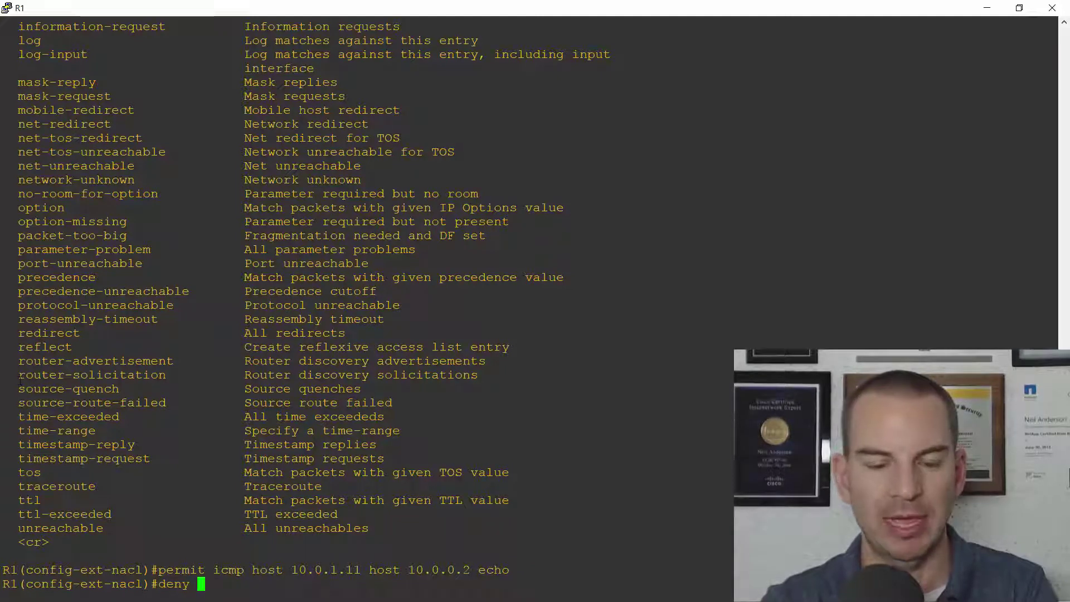
pyautogui.write('icm')
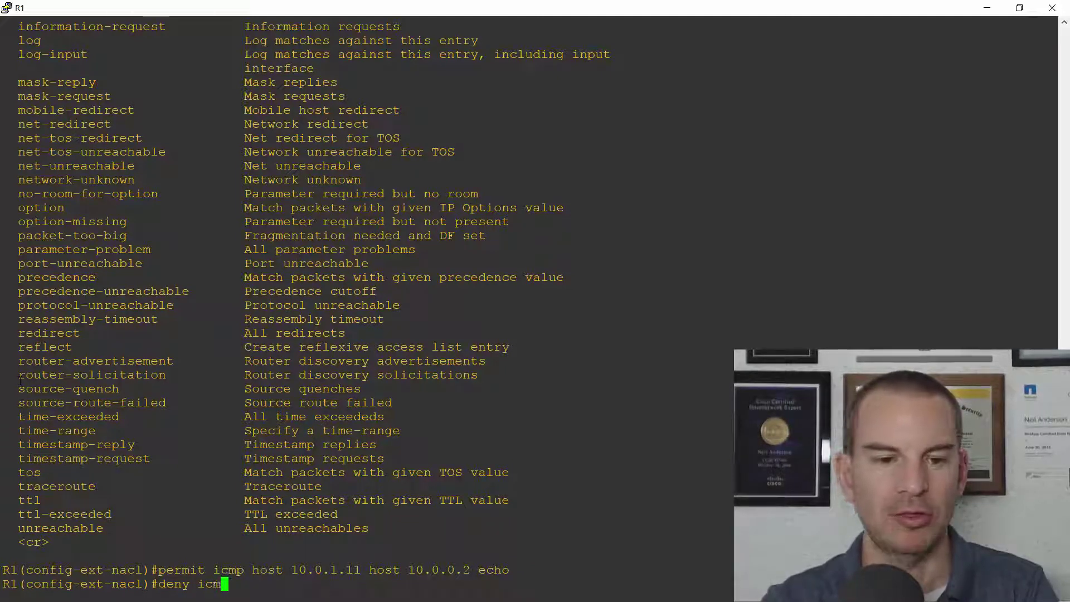
pyautogui.write('p 10.')
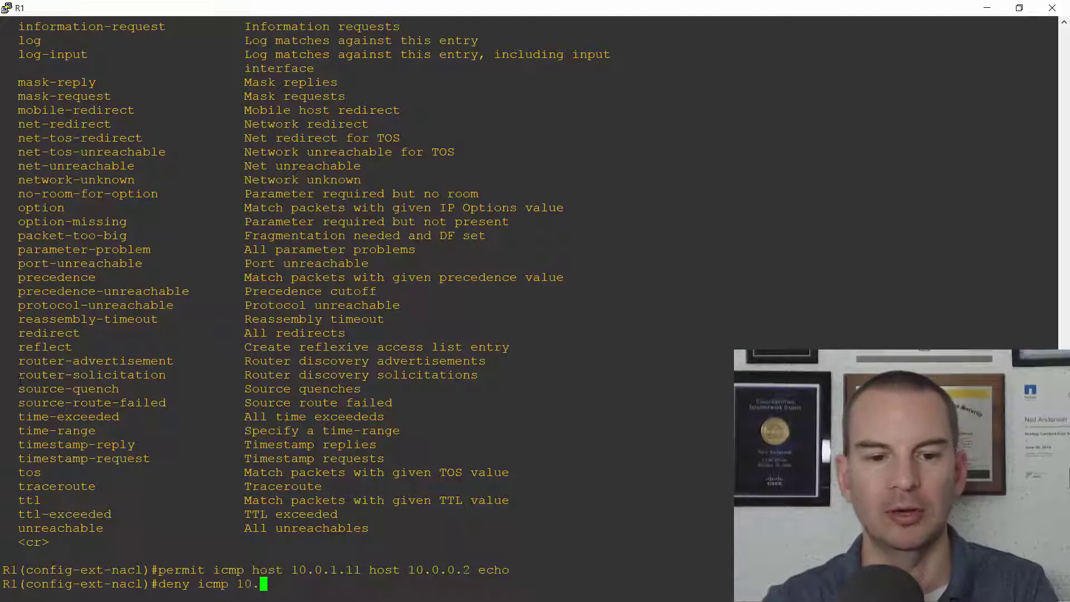
pyautogui.write('0.1.0 0.')
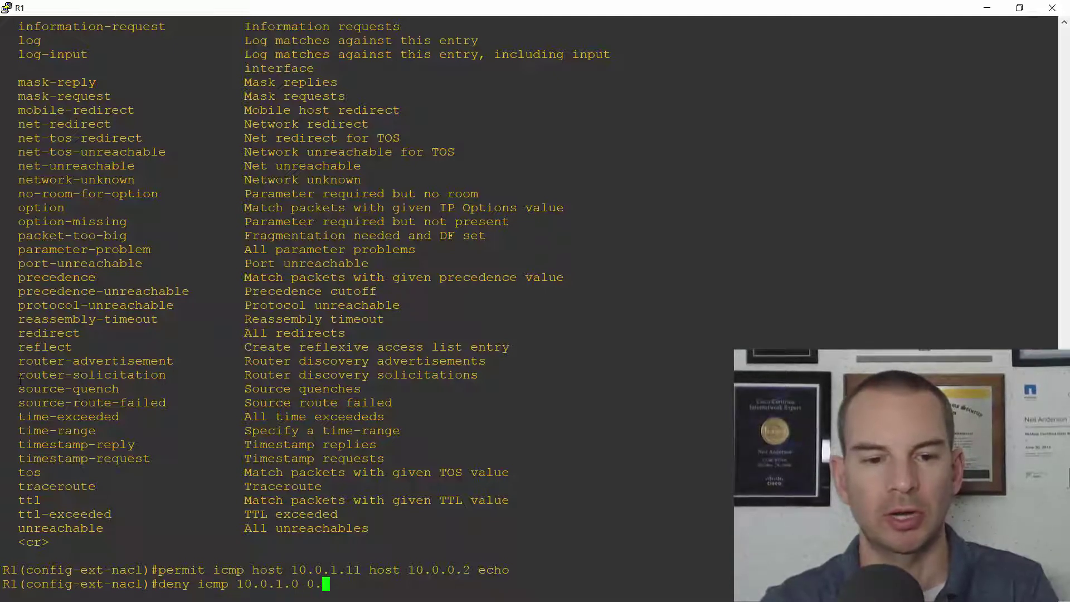
pyautogui.write('0.0.25')
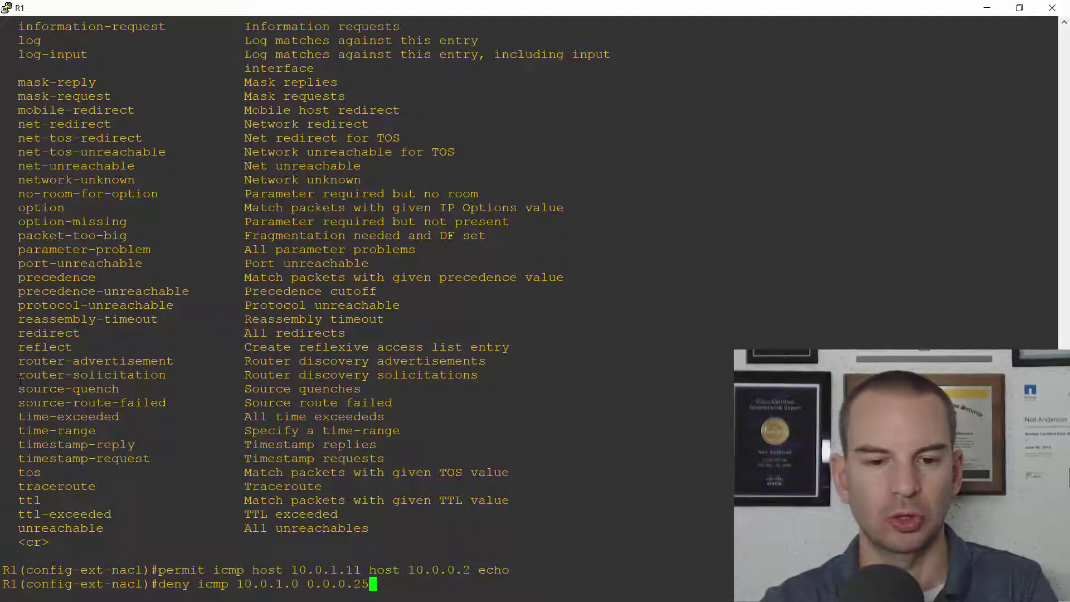
pyautogui.write('5 host 10')
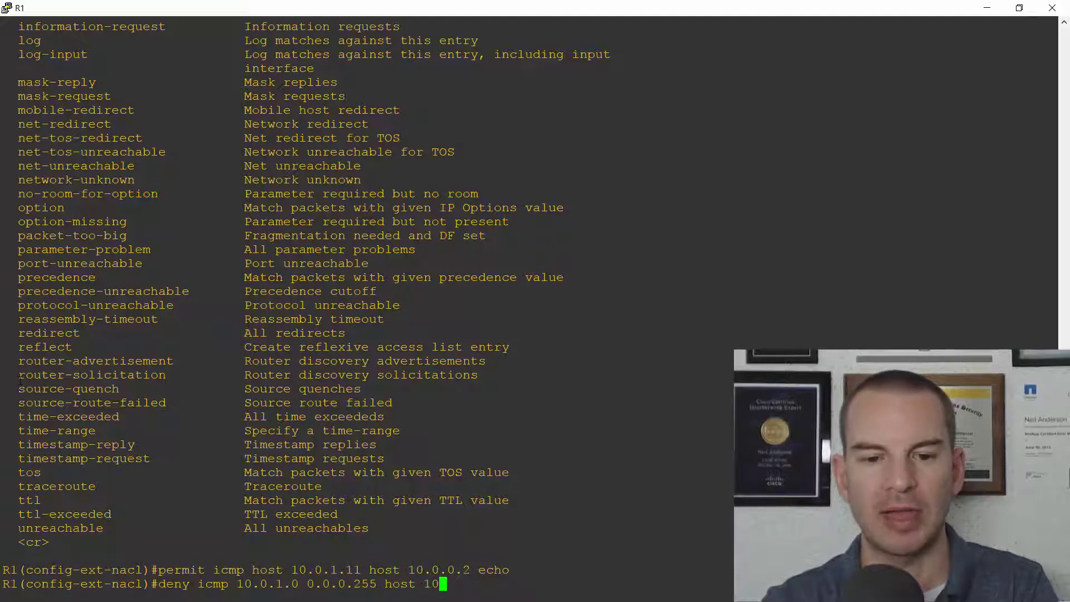
pyautogui.write('.0.0.')
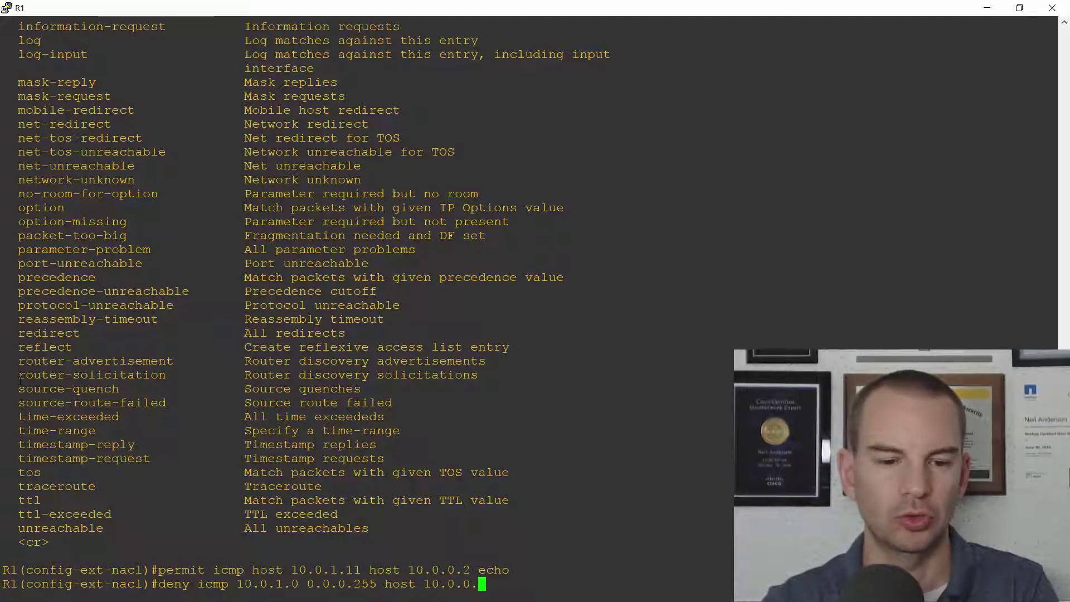
pyautogui.write('2 echo')
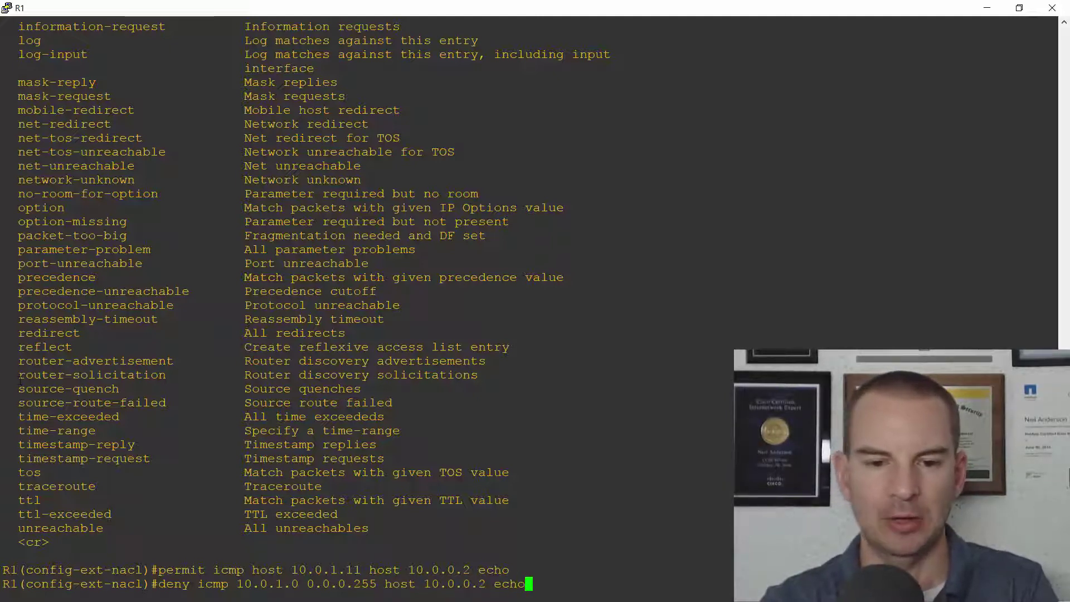
pyautogui.press('Return')
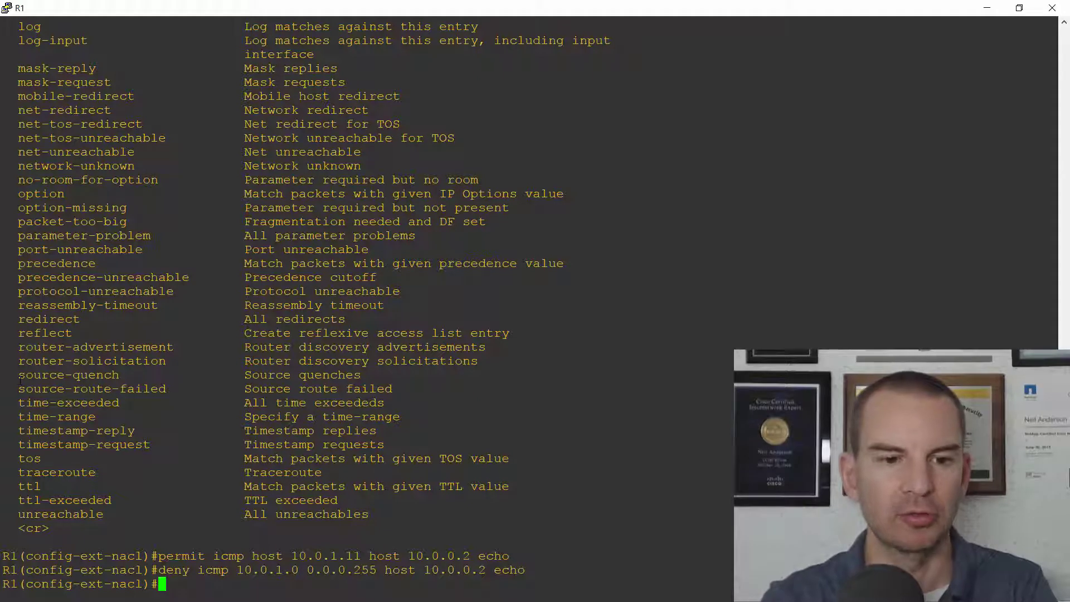
pyautogui.write('permit')
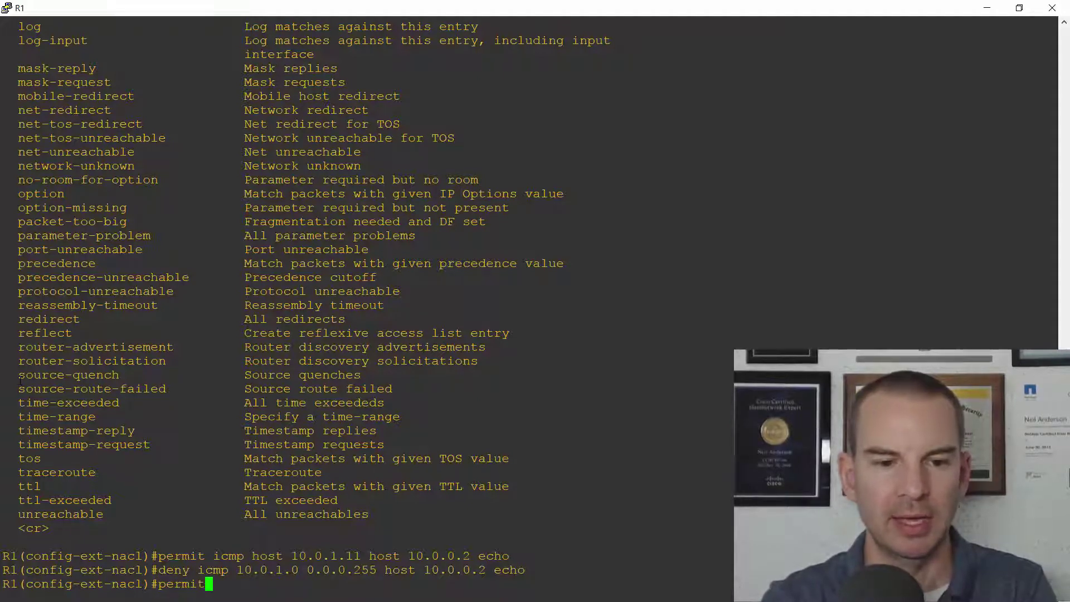
pyautogui.write(' ip ')
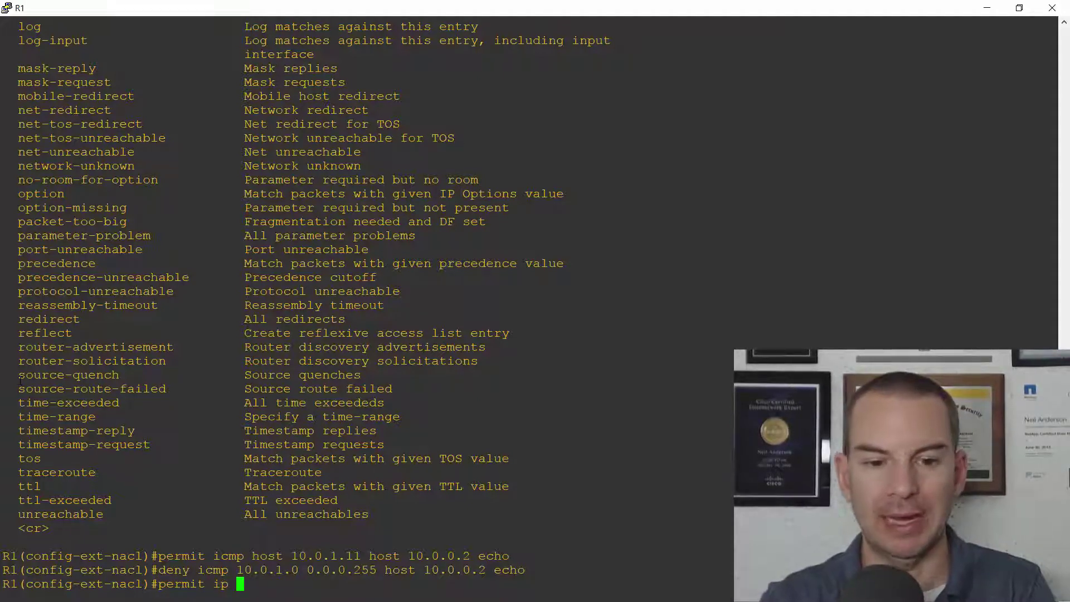
pyautogui.write('a')
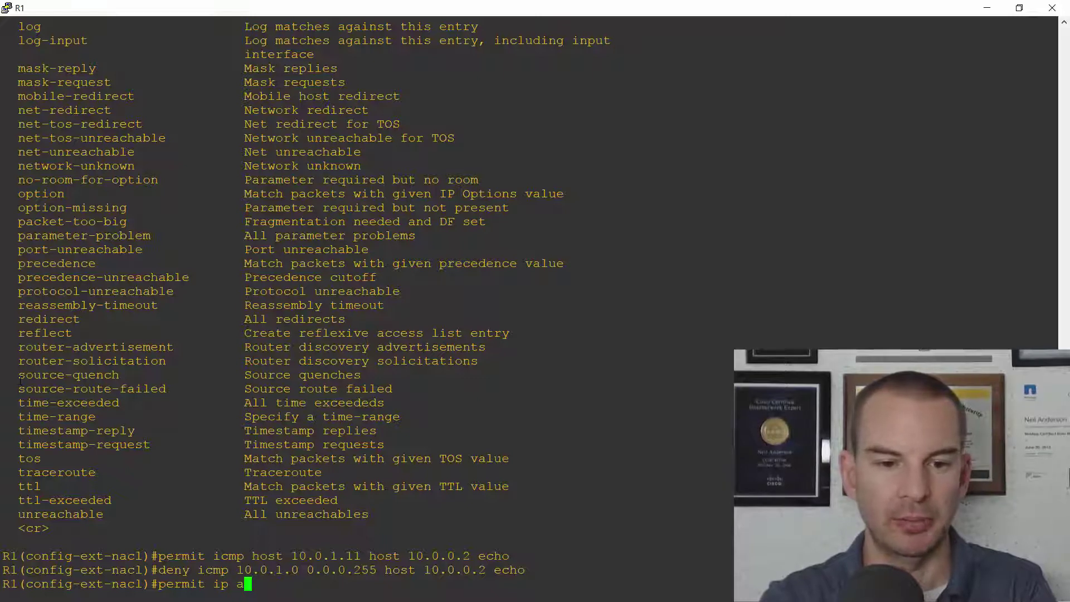
pyautogui.write('ny any')
pyautogui.press('Return')
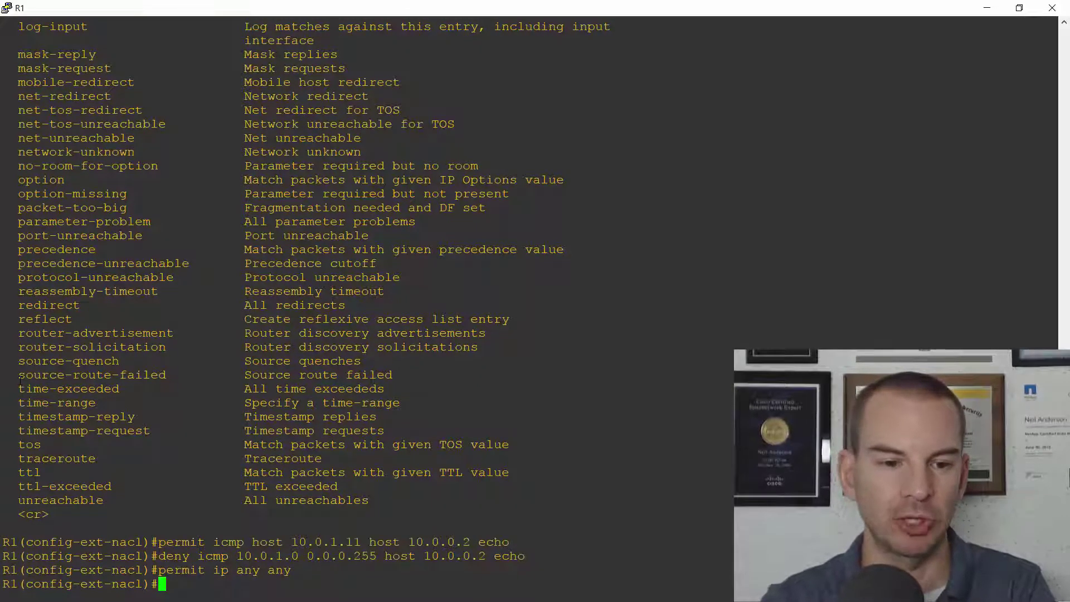
pyautogui.write('exit')
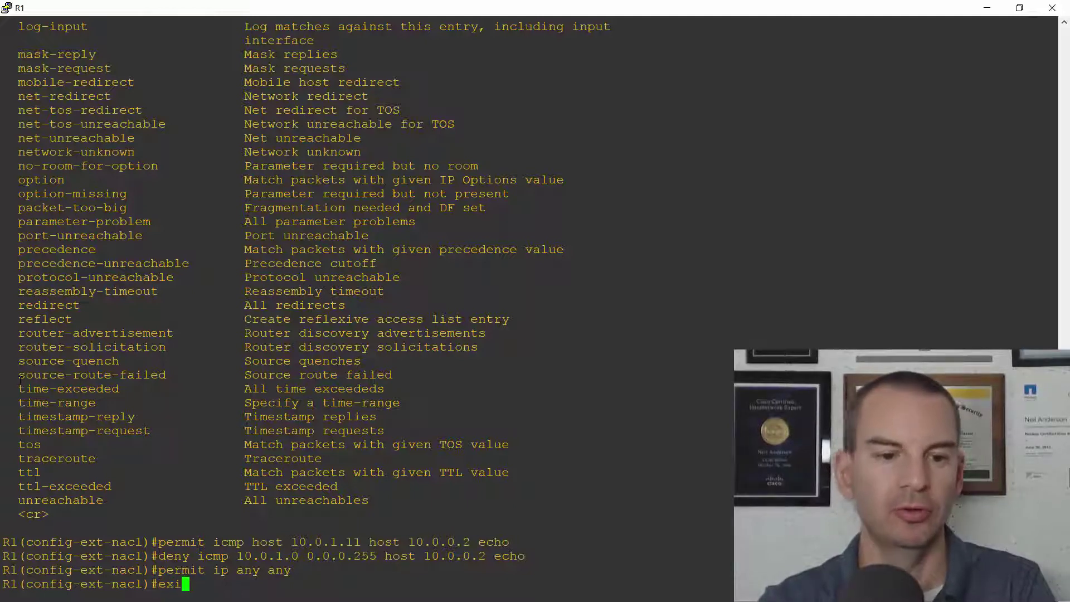
pyautogui.press('Return')
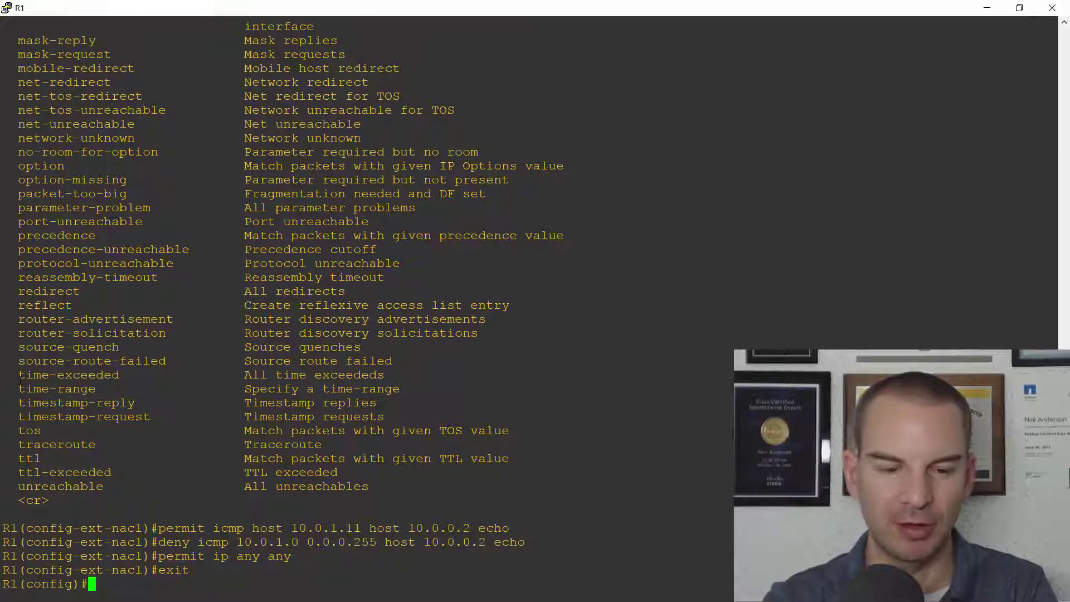
# - Enter interface f1/0 configuration and begin the 'ip access-group' command
pyautogui.write('int ')
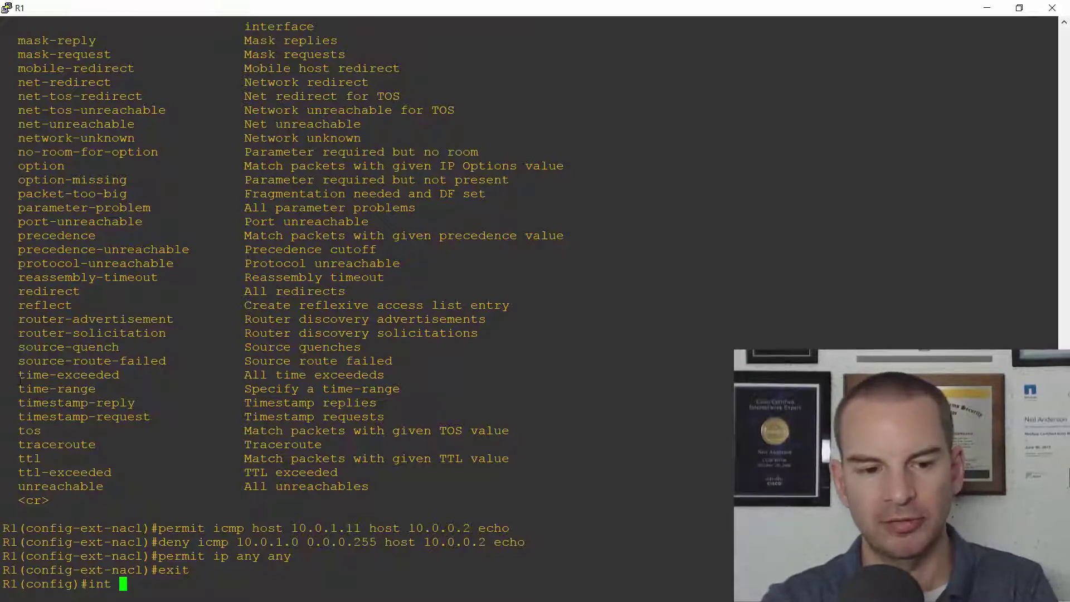
pyautogui.write('f1/0')
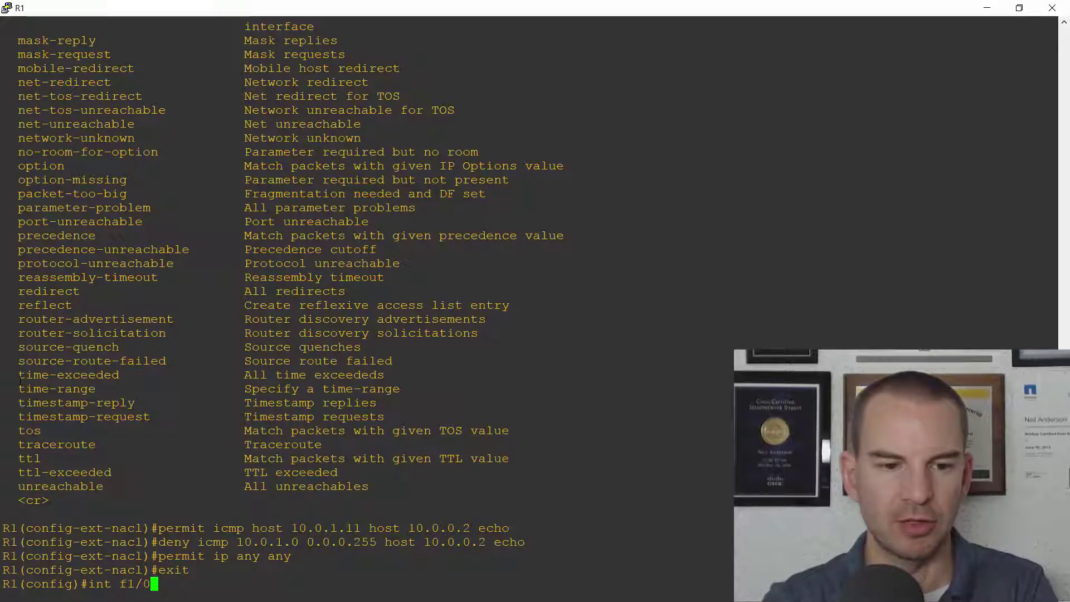
pyautogui.press('Return')
pyautogui.write('ip ca')
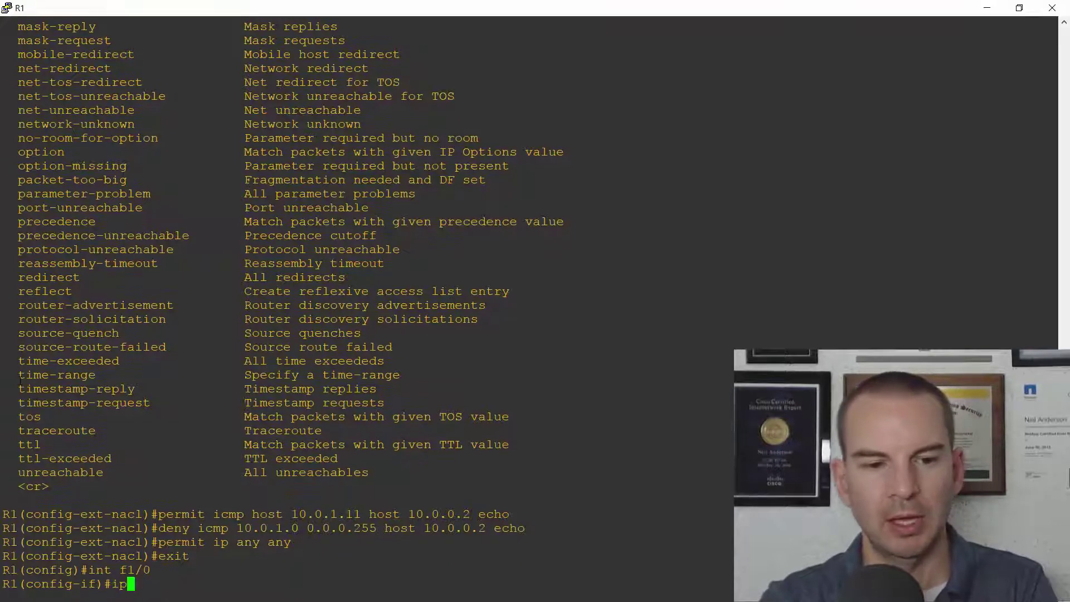
pyautogui.press('BackSpace')
pyautogui.press('BackSpace')
pyautogui.write('acces')
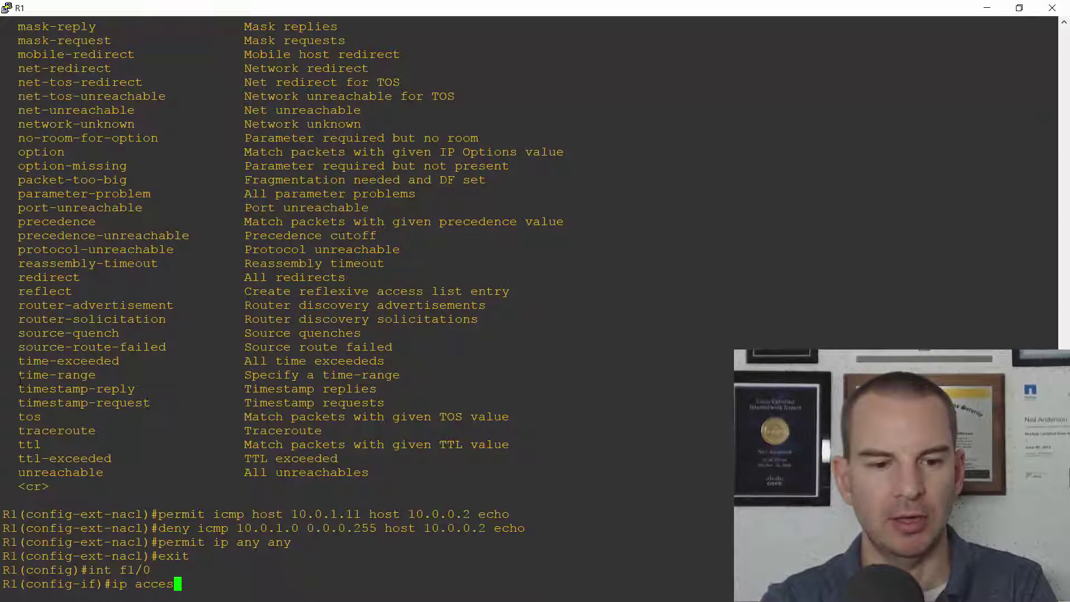
pyautogui.press('Tab')
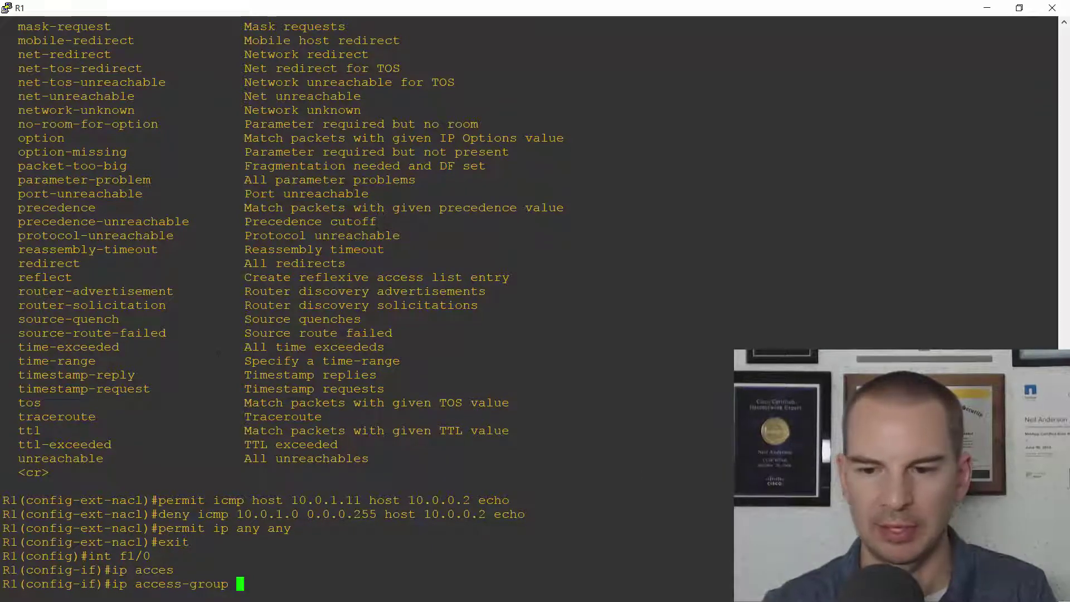
# - Complete 'ip access-group F1/0_in in' by pasting the copied list name
pyautogui.scroll(15, 535, 301)
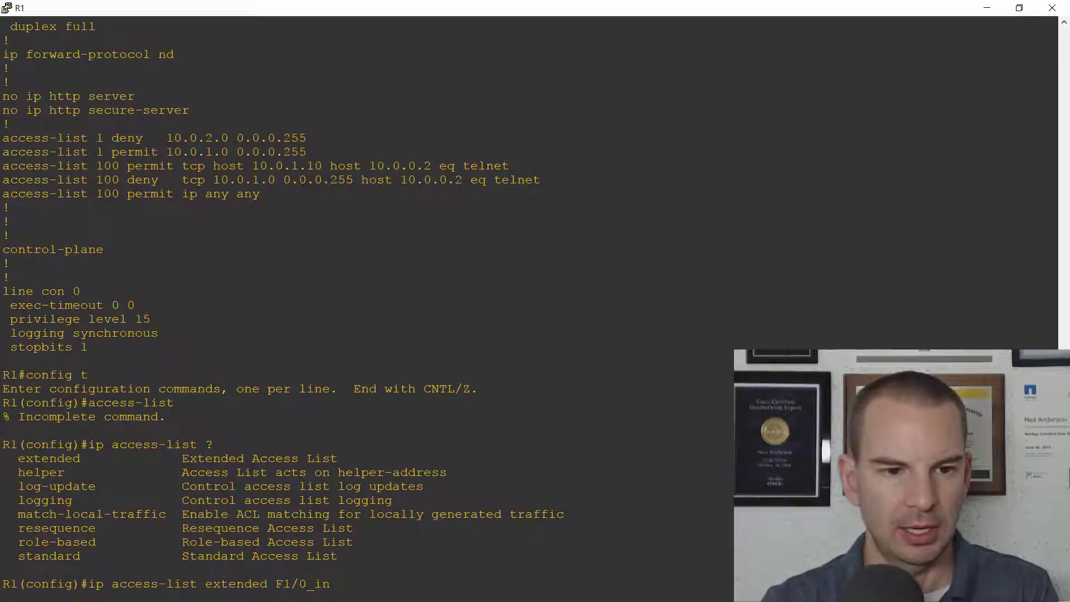
pyautogui.scroll(-3, 279, 306)
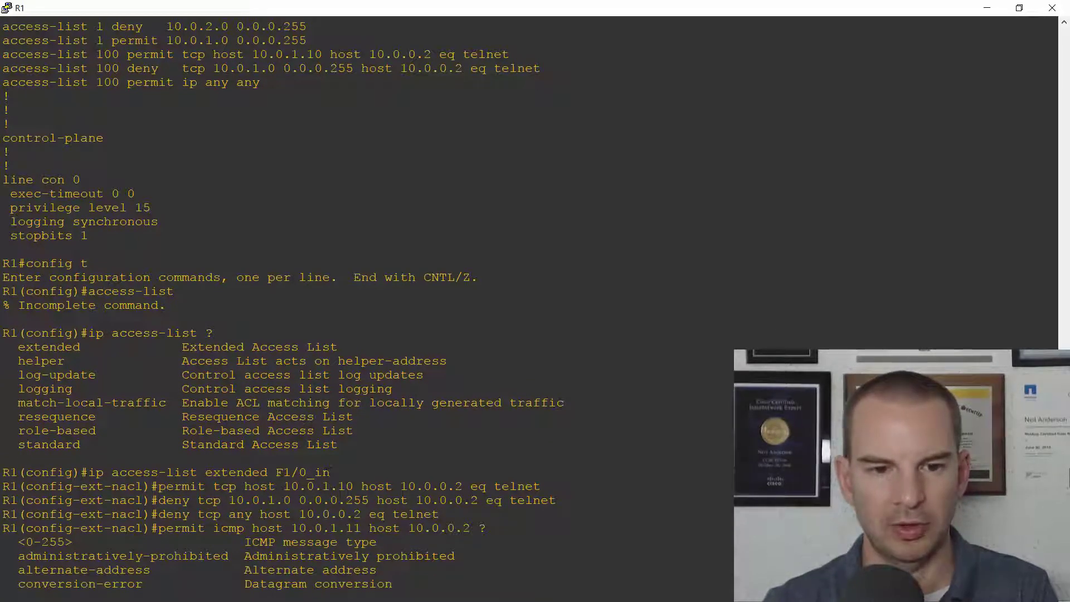
pyautogui.moveTo(330, 472); pyautogui.dragTo(276, 472)
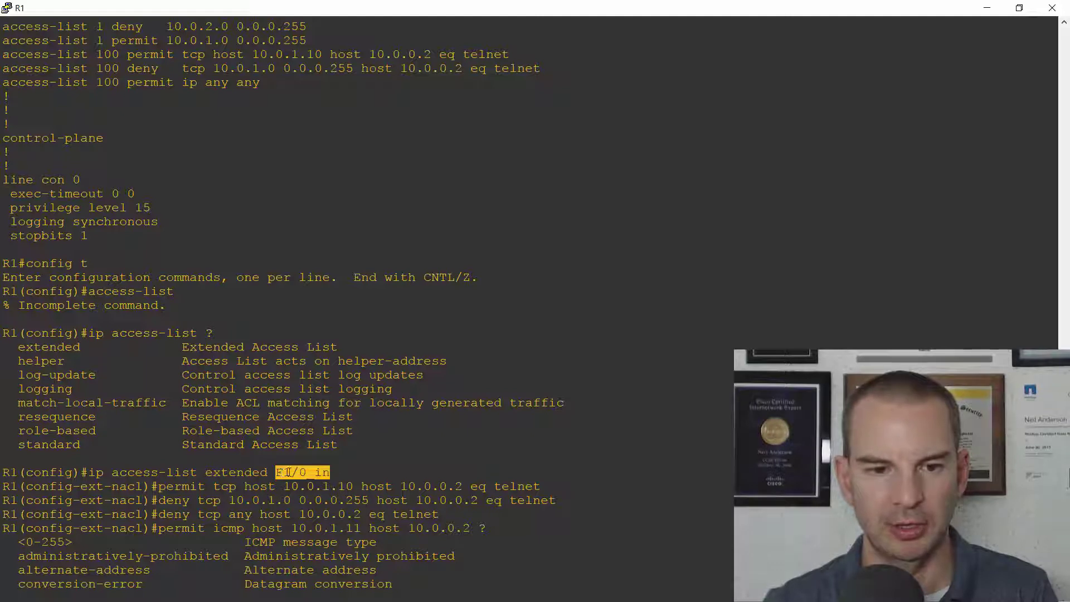
pyautogui.rightClick(289, 472)
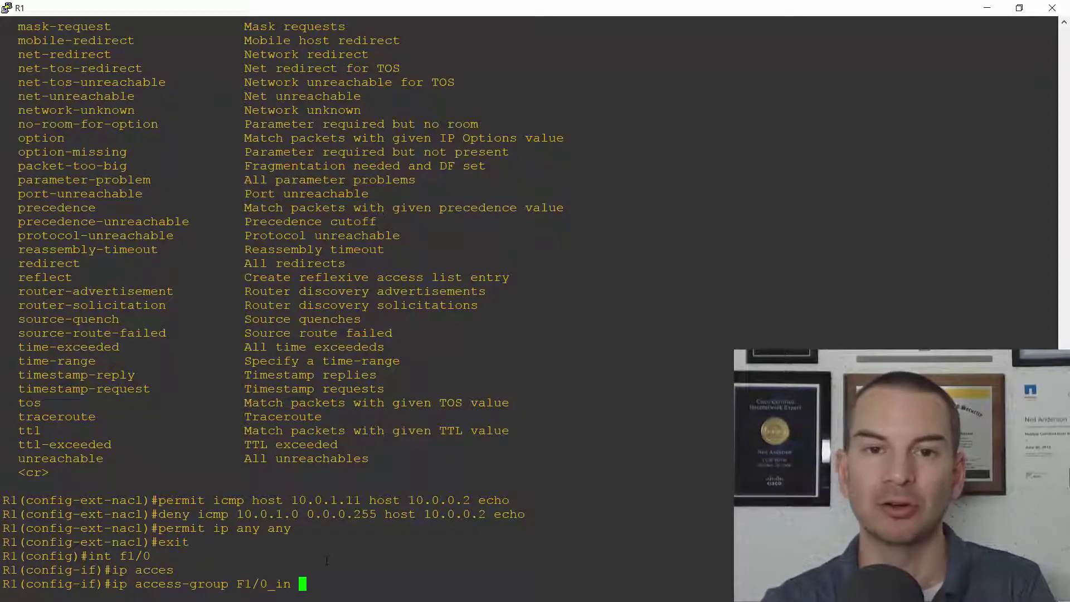
pyautogui.hotkey('alt', 'Tab')
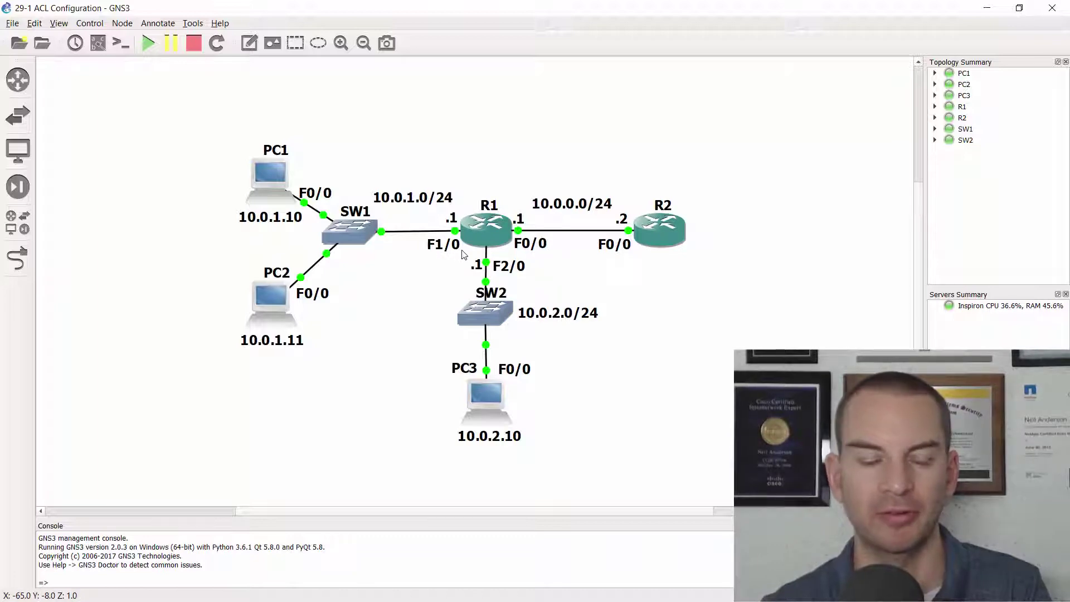
pyautogui.hotkey('alt', 'Tab')
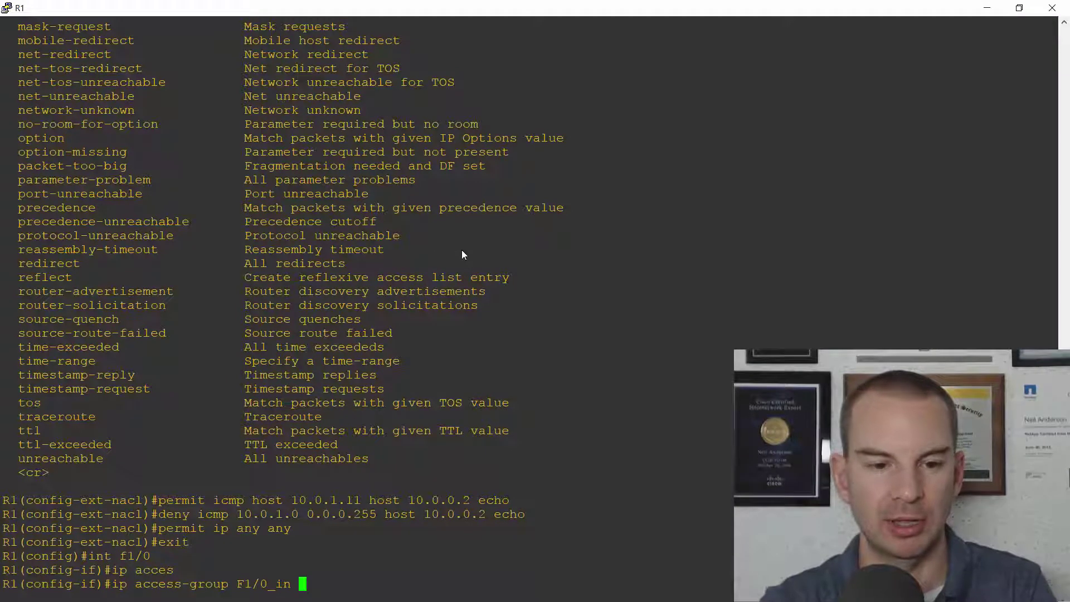
pyautogui.write('in')
pyautogui.press('Return')
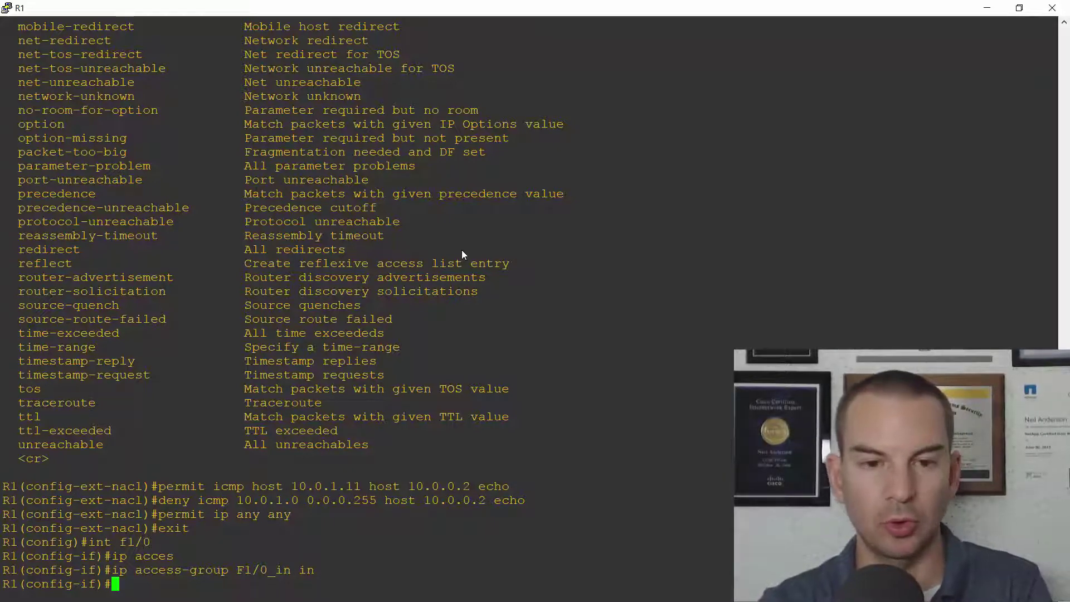
pyautogui.hotkey('alt', 'Tab')
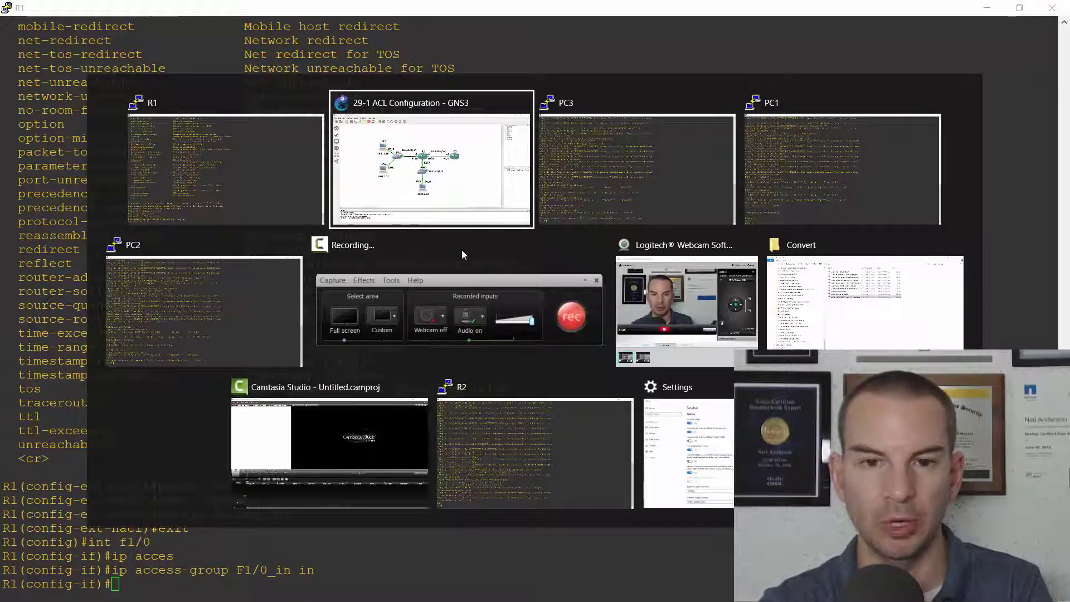
# - From PC1, telnet to 10.0.0.2, log in to R2 and suspend the session
pyautogui.hotkey('alt', 'Tab')
pyautogui.hotkey('alt', 'Tab')
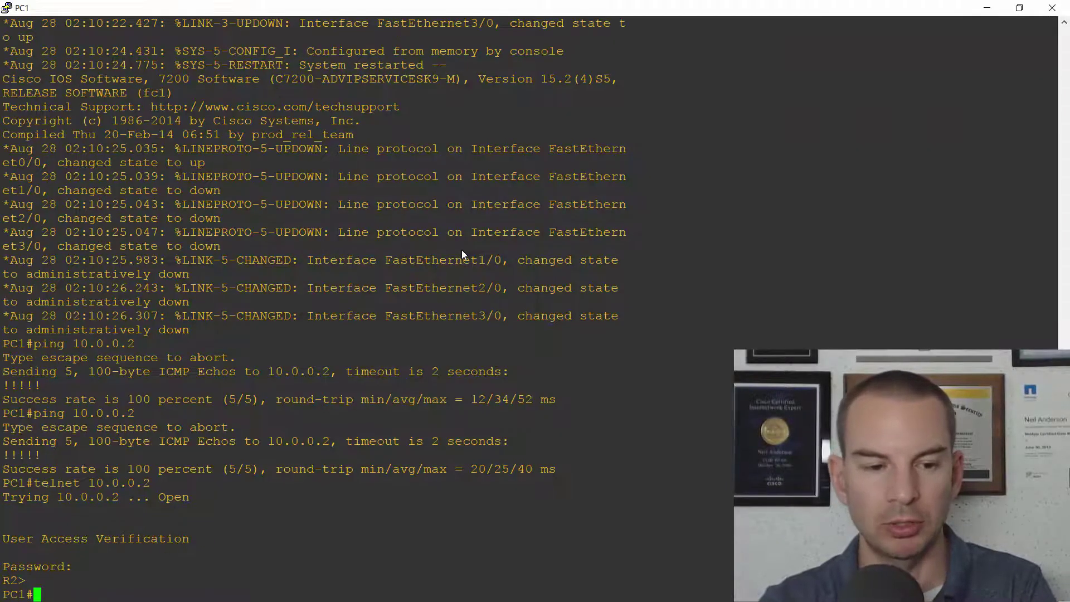
pyautogui.write('telnet 10')
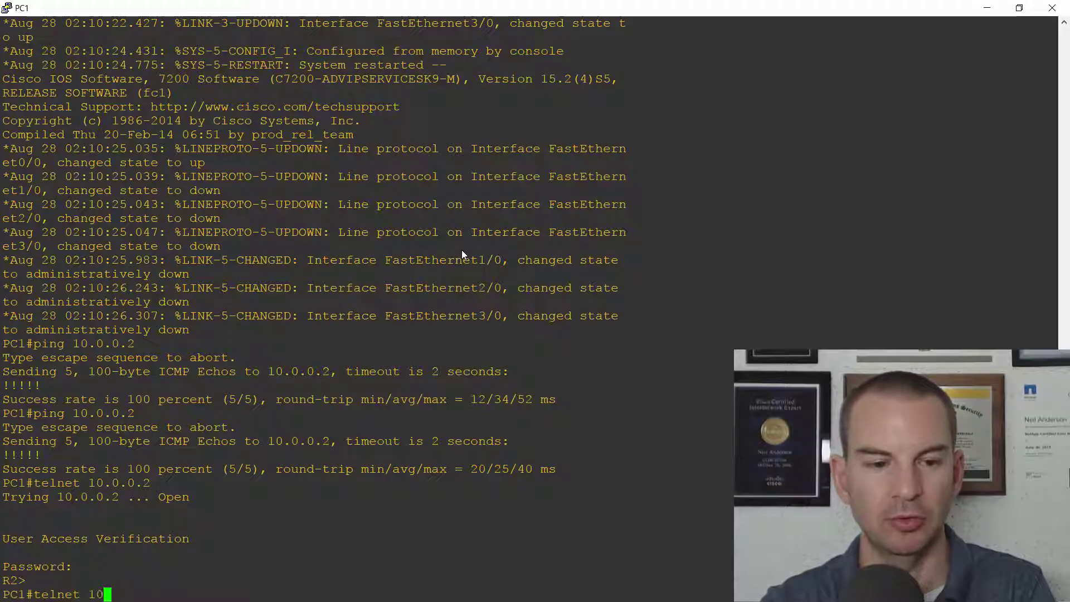
pyautogui.write('.0.0.2')
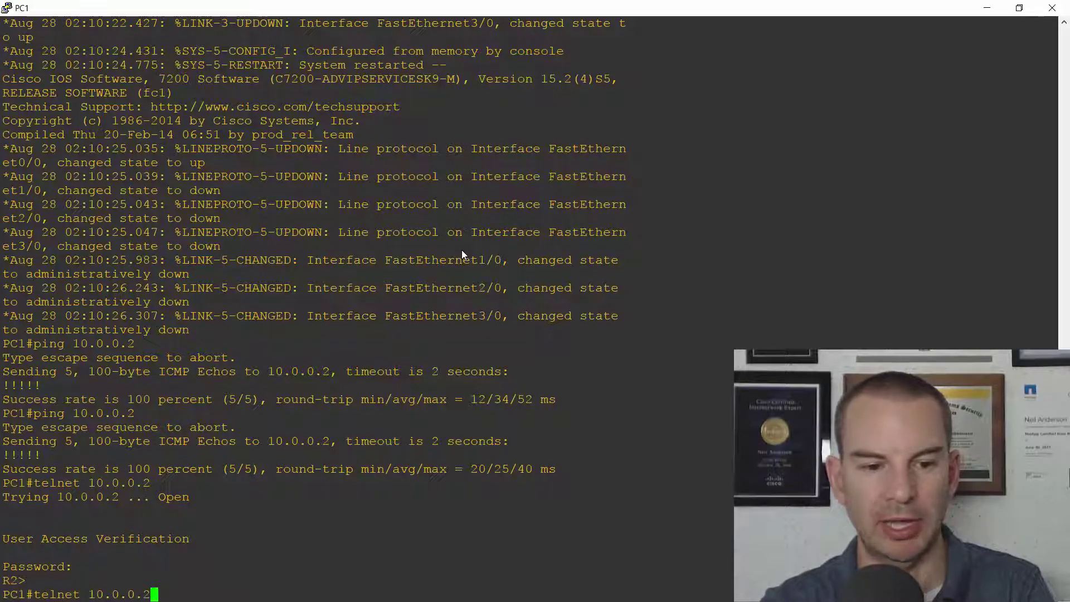
pyautogui.press('Return')
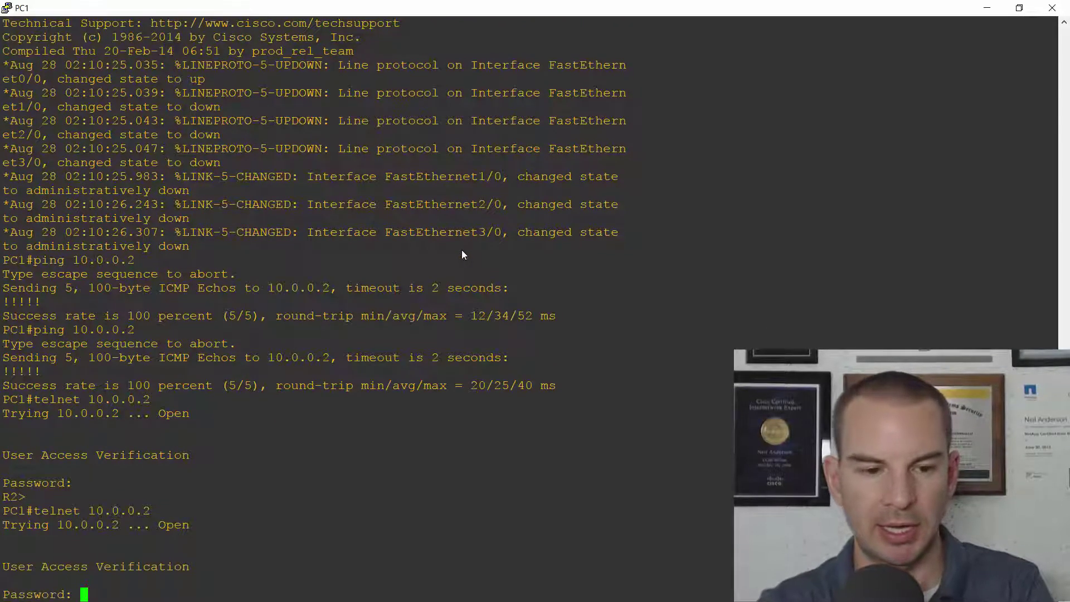
pyautogui.press('Return')
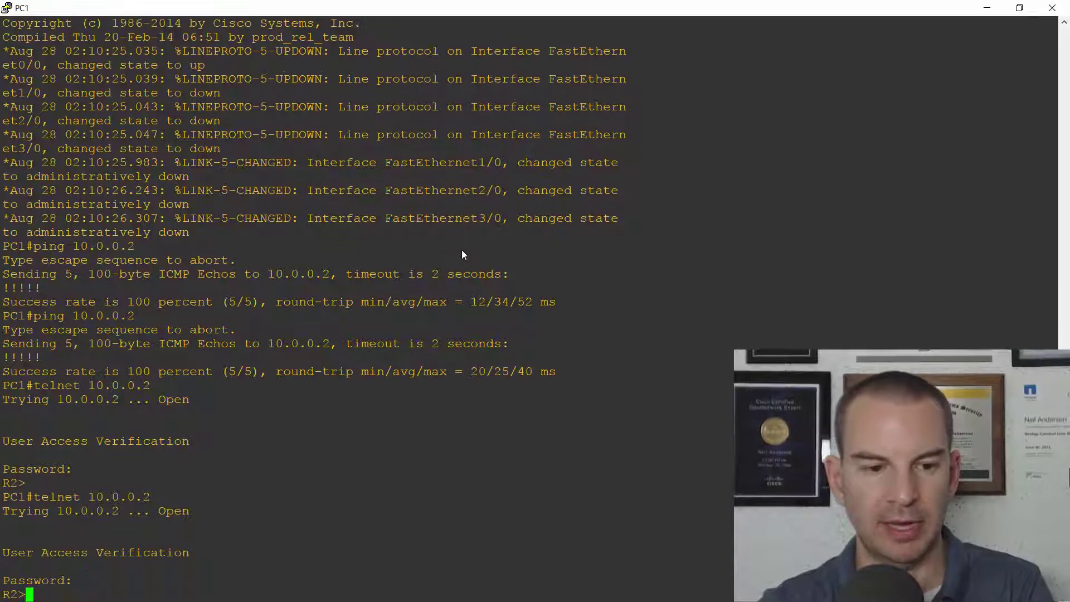
pyautogui.hotkey('ctrl', 'shift', '6')
# - Ping 10.0.0.2 from PC1 and mark the failed UUUUU 0 percent result
pyautogui.write('x')
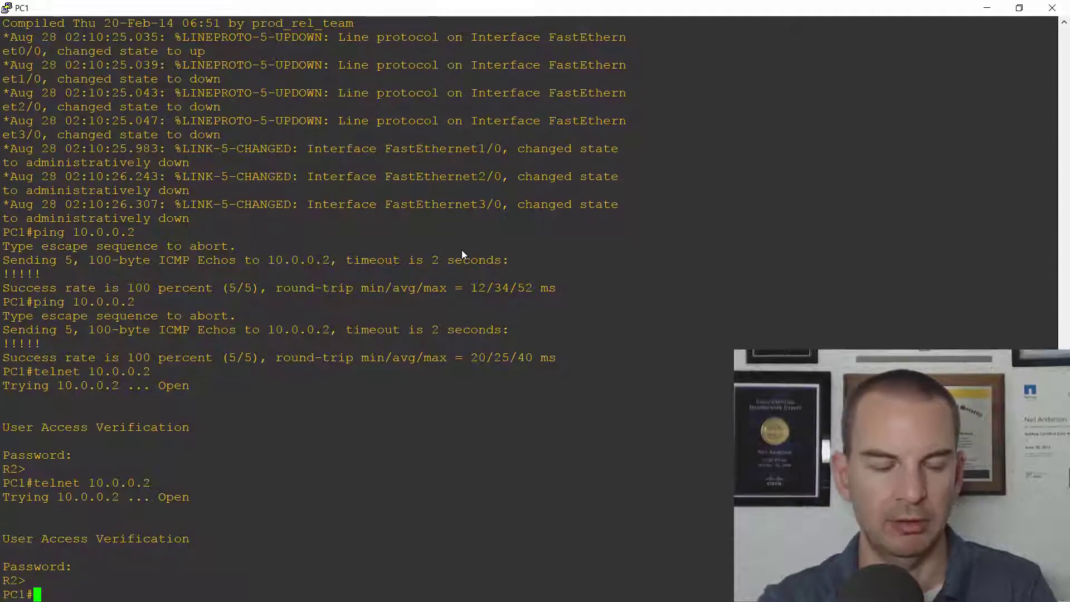
pyautogui.write('ping 10.0.0.2')
pyautogui.press('Return')
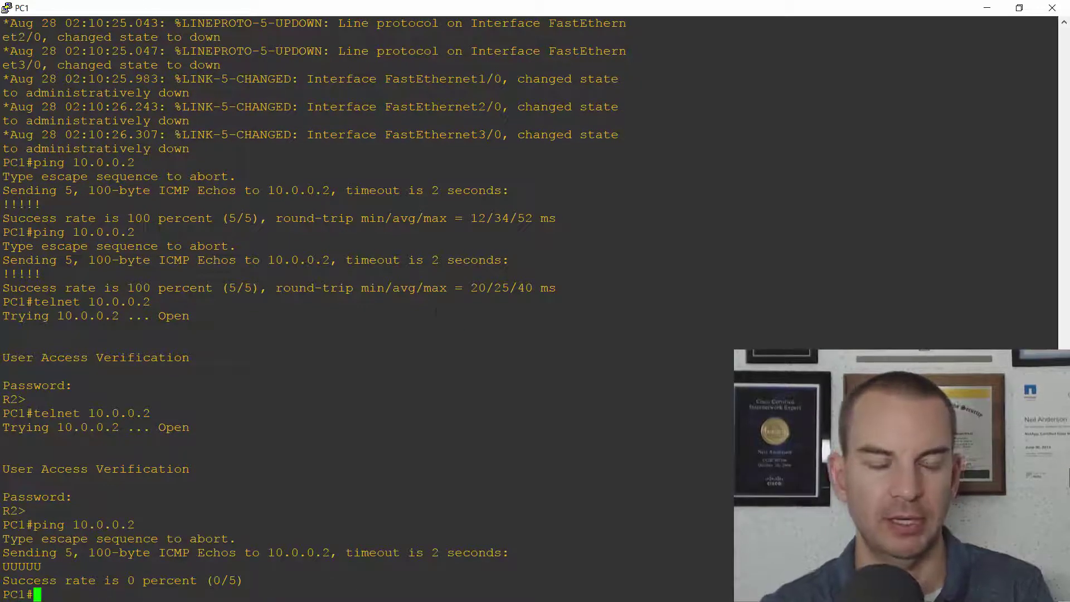
pyautogui.moveTo(1020, 566); pyautogui.dragTo(3, 565)
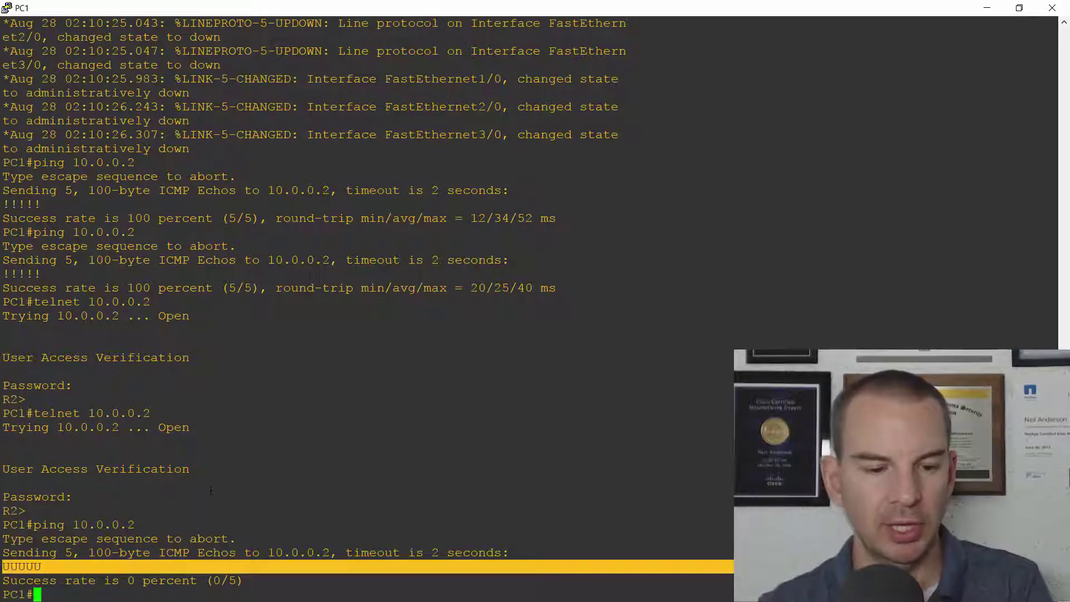
pyautogui.hotkey('alt', 'Tab')
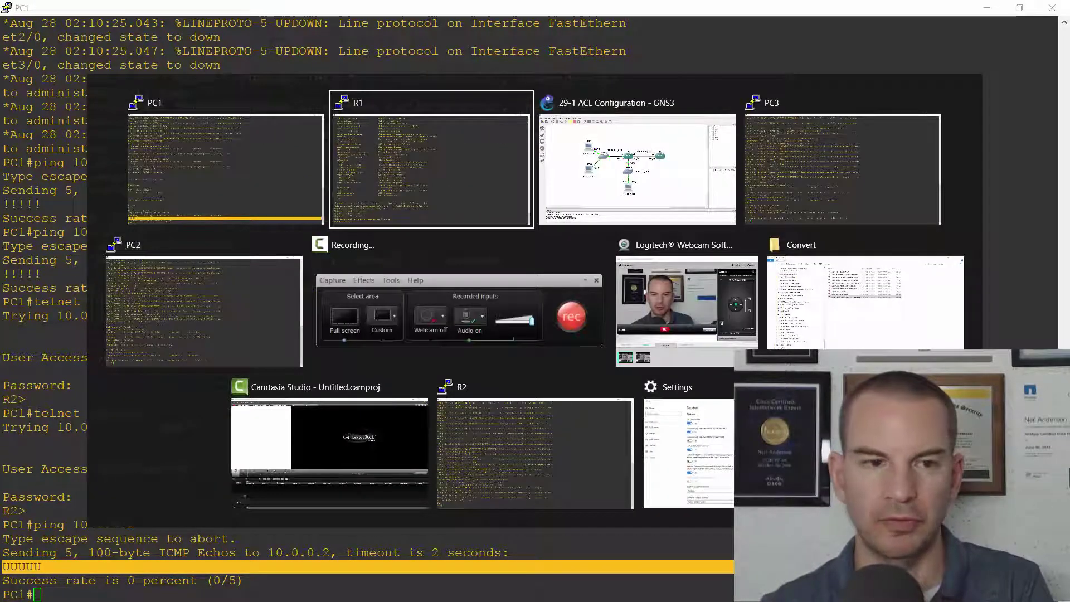
# - From PC2, see telnet to 10.0.0.2 reported unreachable while ping 10.0.0.2 succeeds 5/5
pyautogui.press('Tab')
pyautogui.press('Tab')
pyautogui.press('Tab')
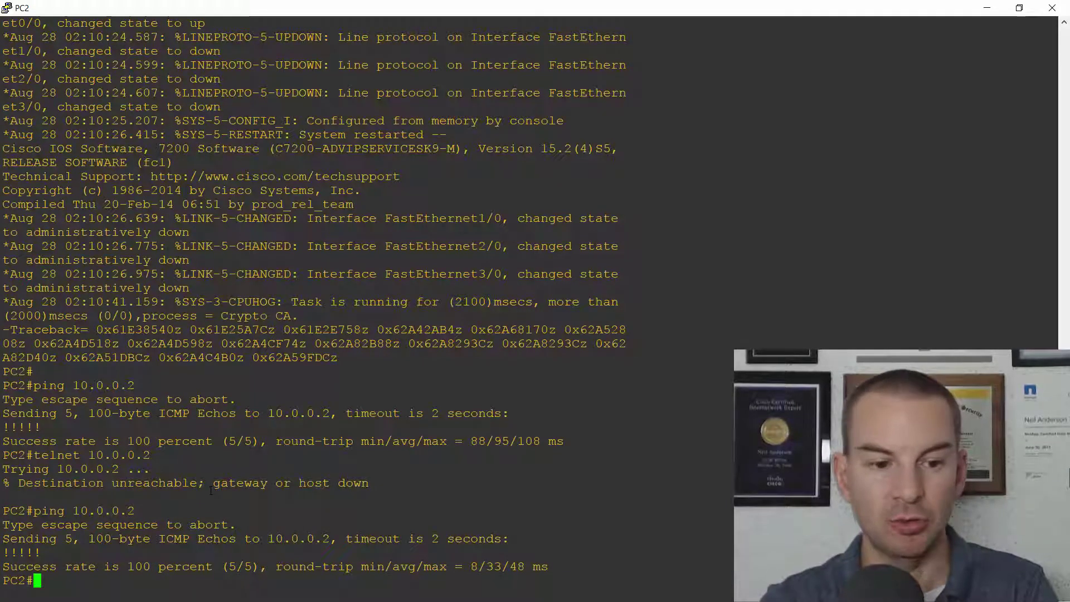
pyautogui.write('telnet 10.0.0.2')
pyautogui.press('Return')
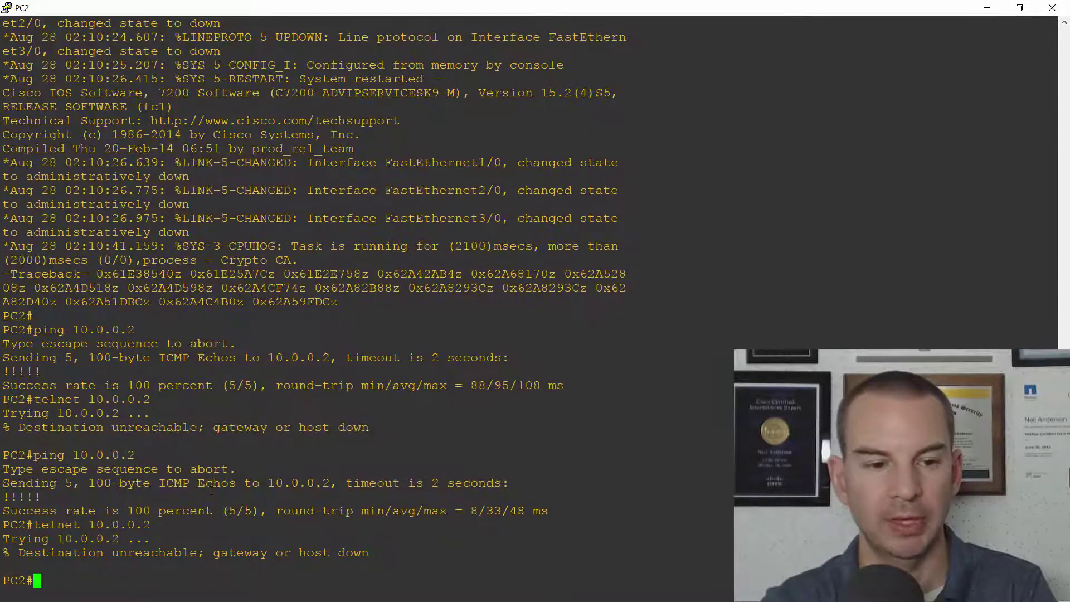
pyautogui.write('ping ')
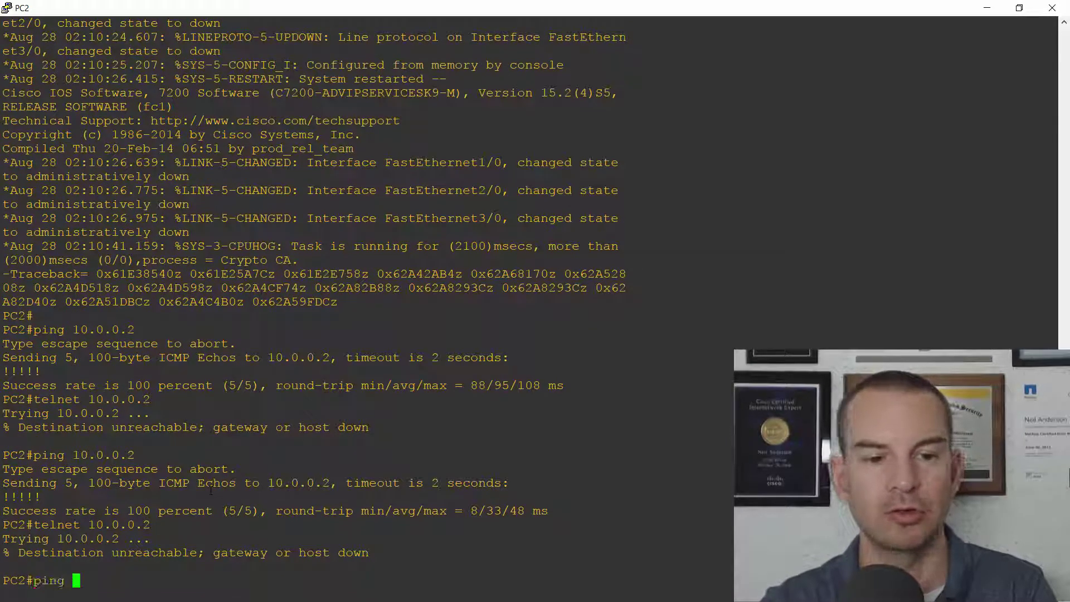
pyautogui.write('10.0.0.2')
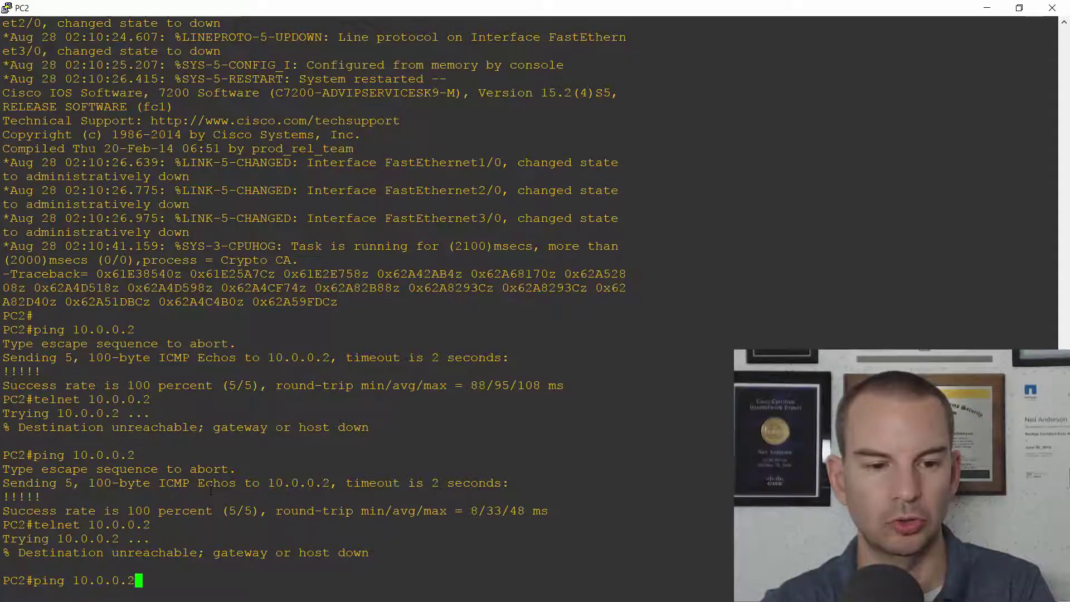
pyautogui.press('Return')
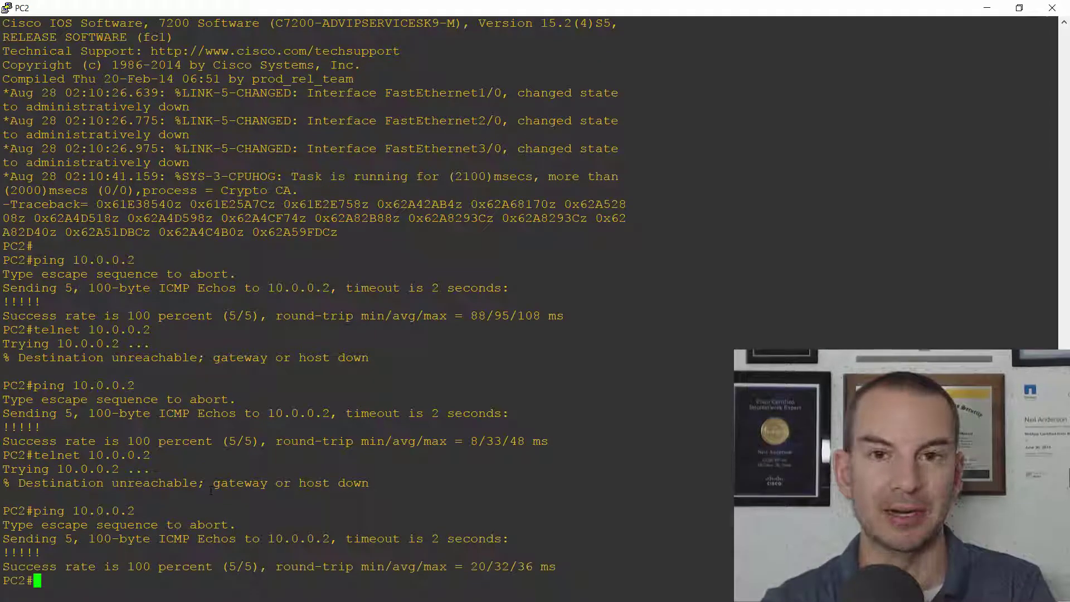
pyautogui.hotkey('alt', 'Tab')
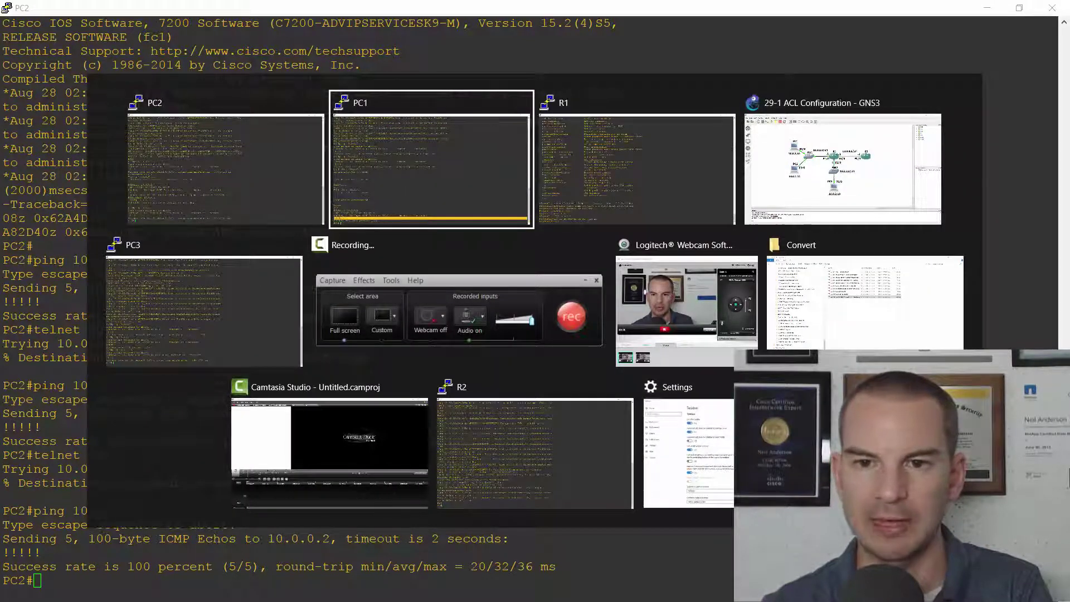
# - From PC1, ping PC3 at 10.0.2.10 successfully
pyautogui.hotkey('alt', 'Tab')
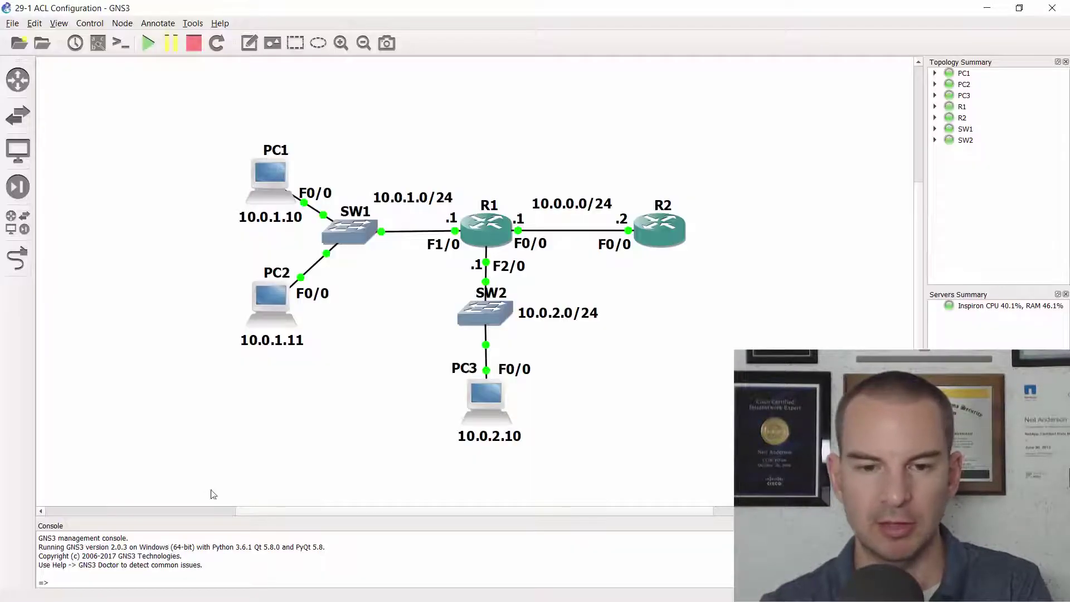
pyautogui.hotkey('alt', 'Tab')
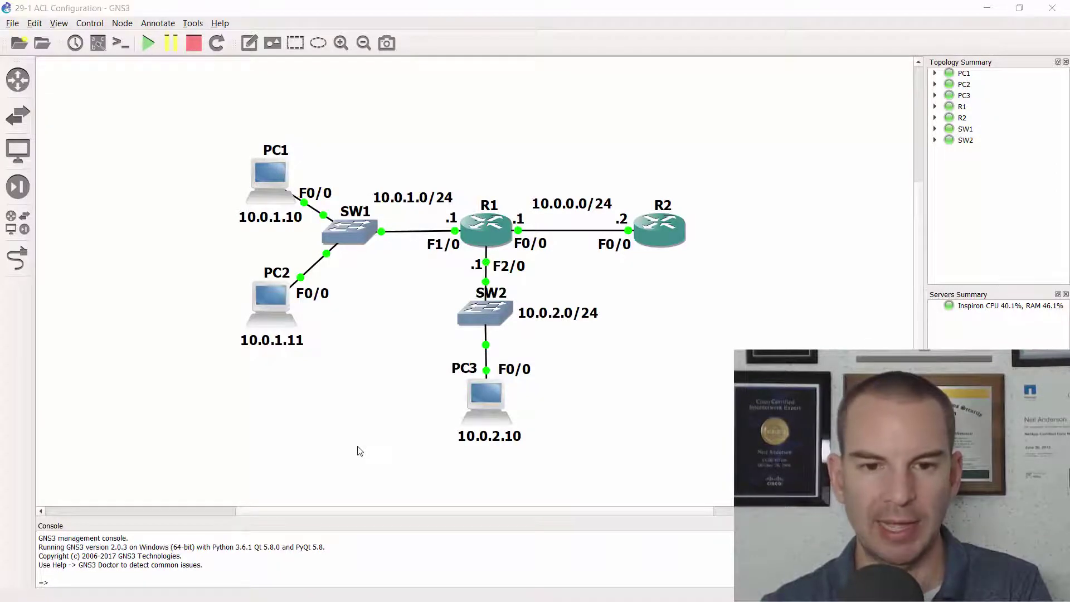
pyautogui.hotkey('alt', 'Tab')
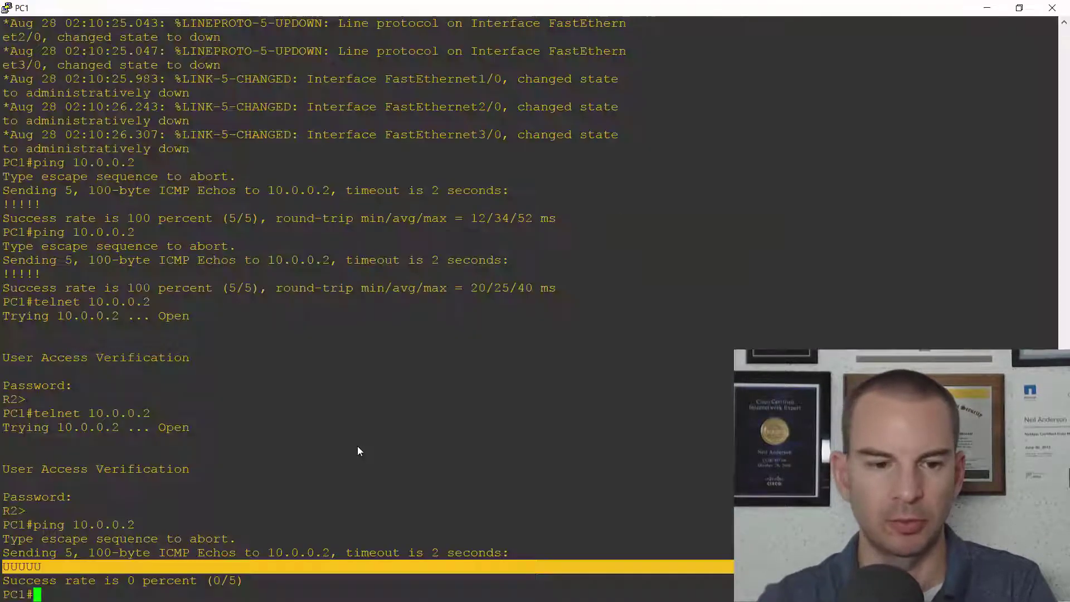
pyautogui.write('ping 10.')
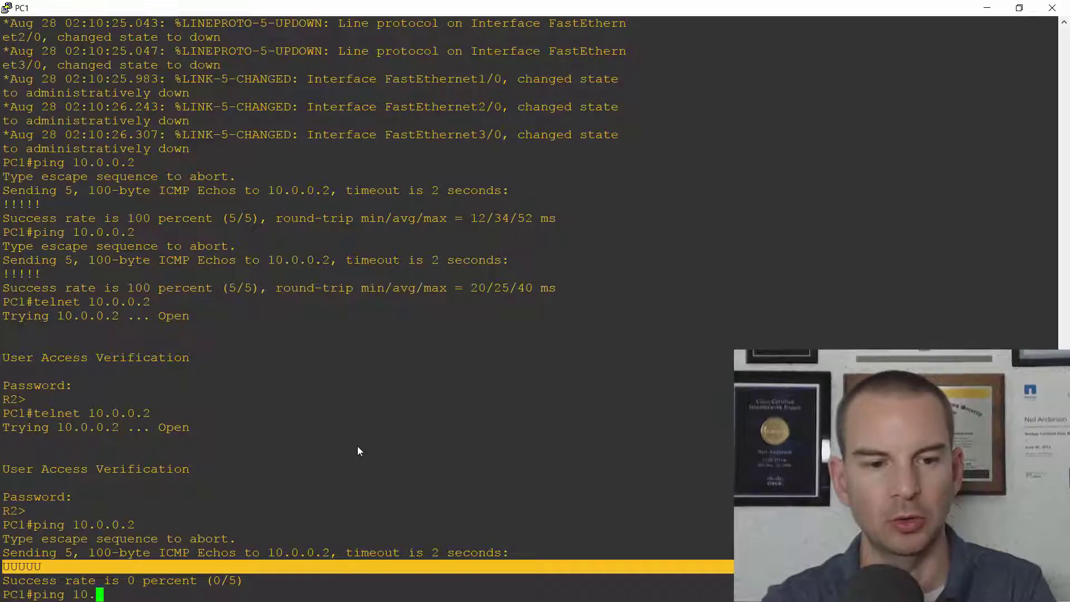
pyautogui.write('0.2.10')
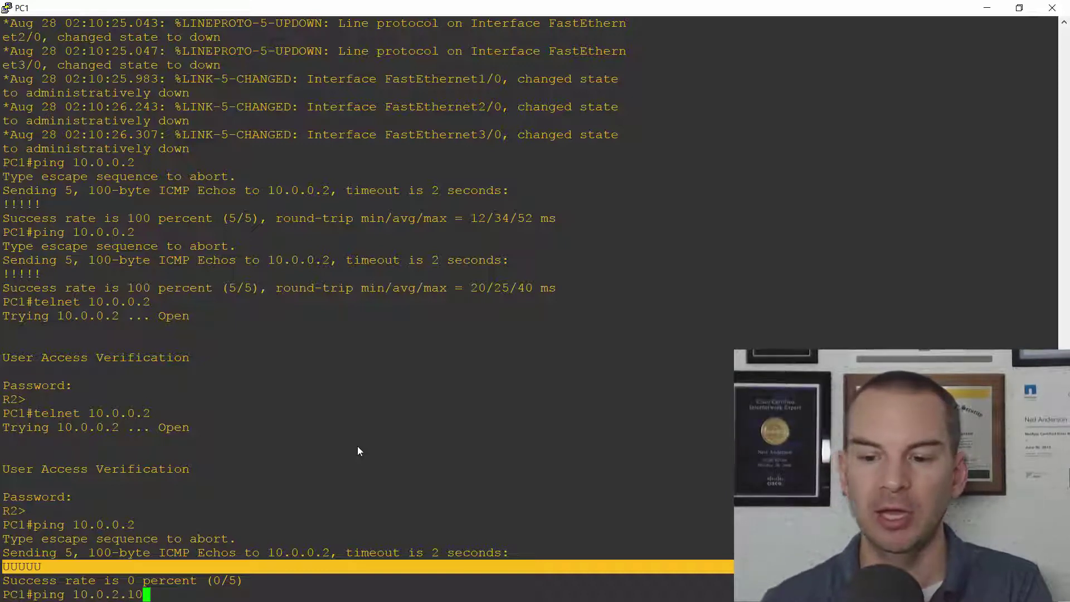
pyautogui.press('Return')
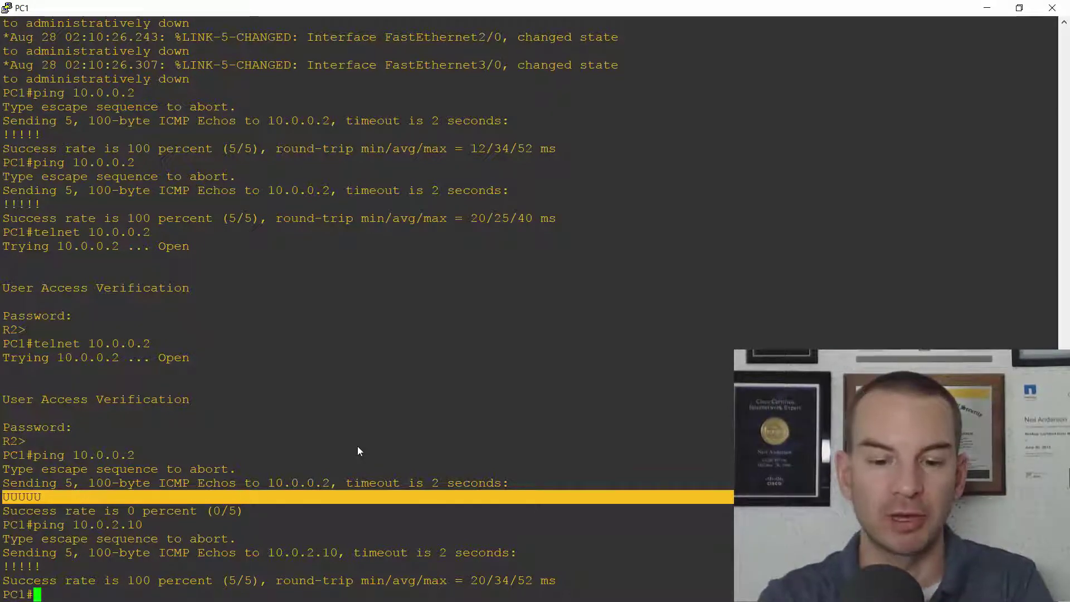
# - Resume the telnet session to R2, then suspend it again with Ctrl+Shift+6 x
pyautogui.press('Return')
pyautogui.press('Return')
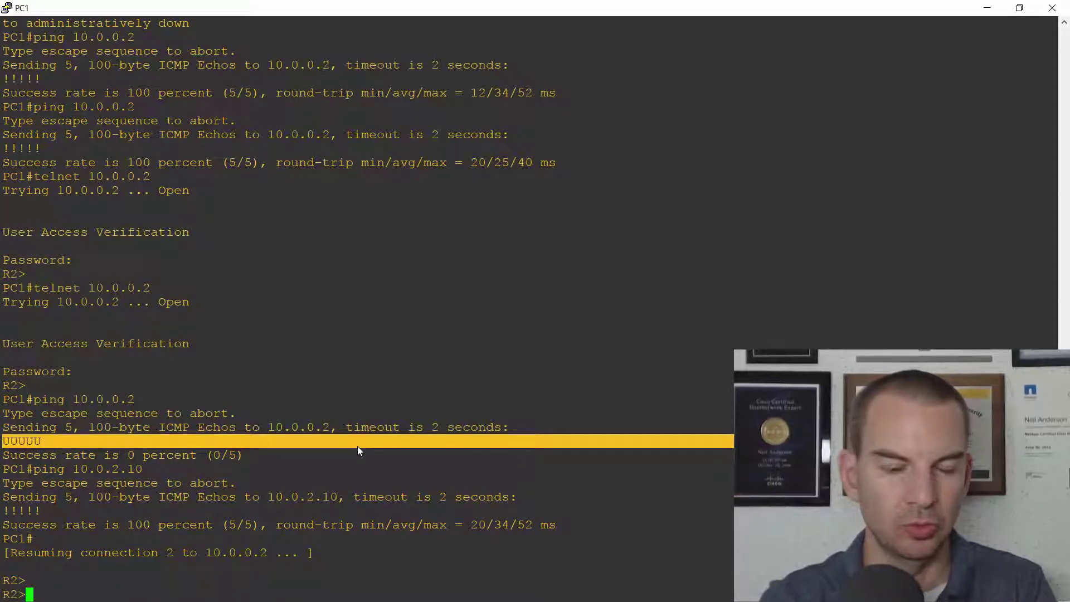
pyautogui.hotkey('ctrl', 'shift', '6')
pyautogui.press('x')
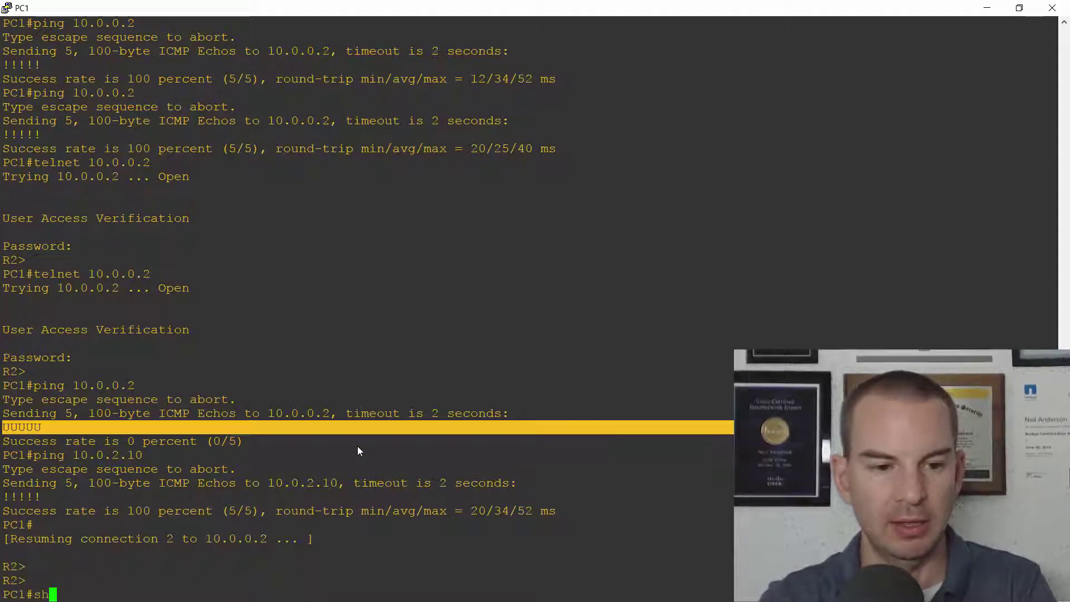
pyautogui.hotkey('alt', 'Tab')
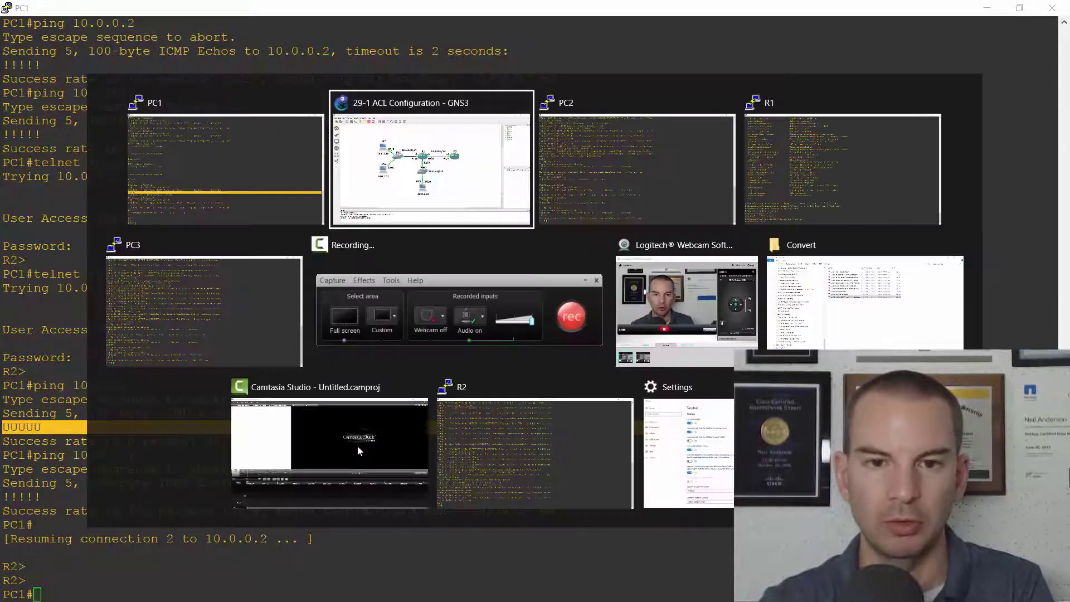
# - On the R1 console, exit configuration mode with end and run show access-list
pyautogui.hotkey('alt', 'Tab')
pyautogui.hotkey('alt', 'Tab')
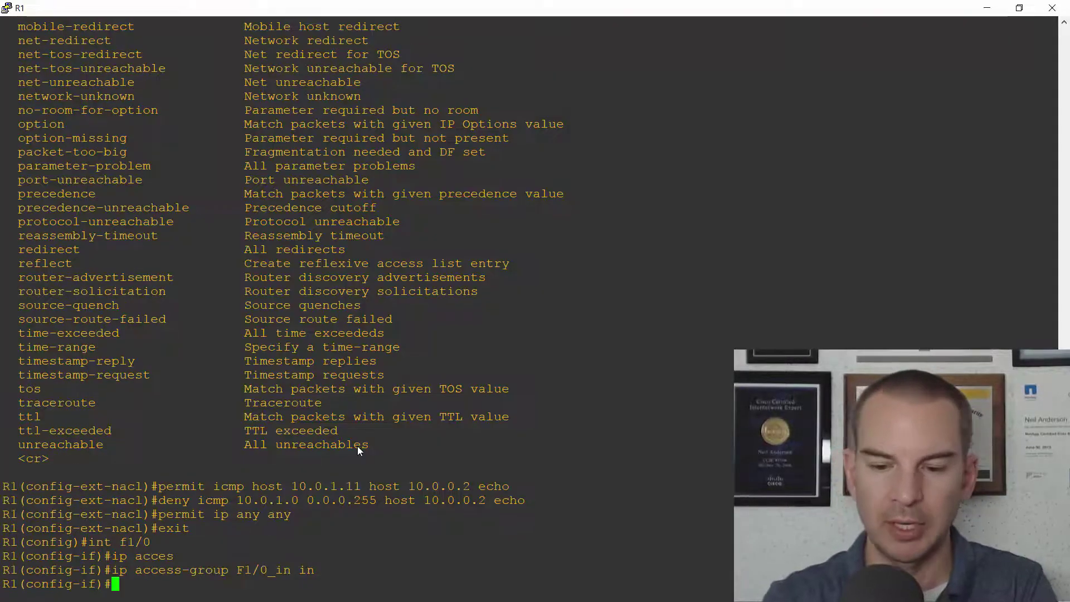
pyautogui.write('end')
pyautogui.press('Return')
pyautogui.press('Return')
pyautogui.press('Return')
pyautogui.press('Return')
pyautogui.press('Return')
pyautogui.press('Return')
pyautogui.press('Return')
pyautogui.press('Return')
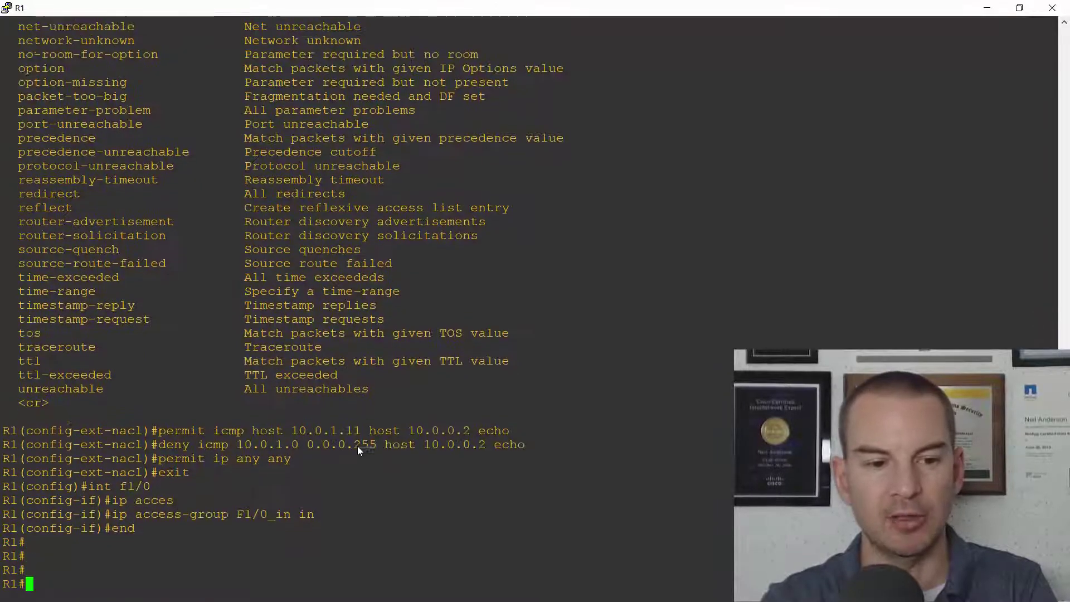
pyautogui.write('sh acc')
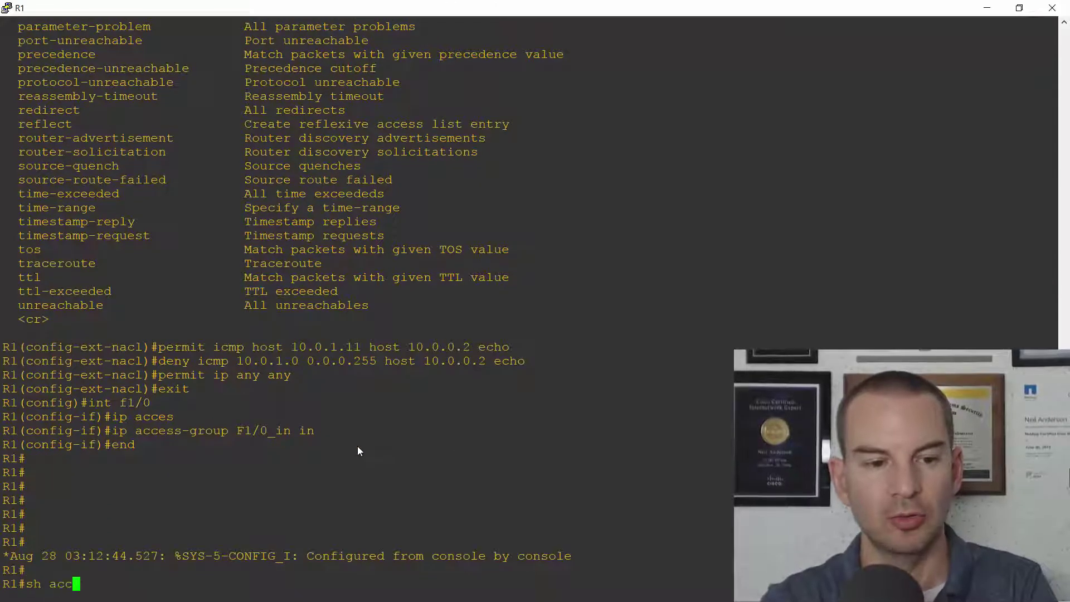
pyautogui.write('e')
pyautogui.press('Tab')
pyautogui.write('ss-list')
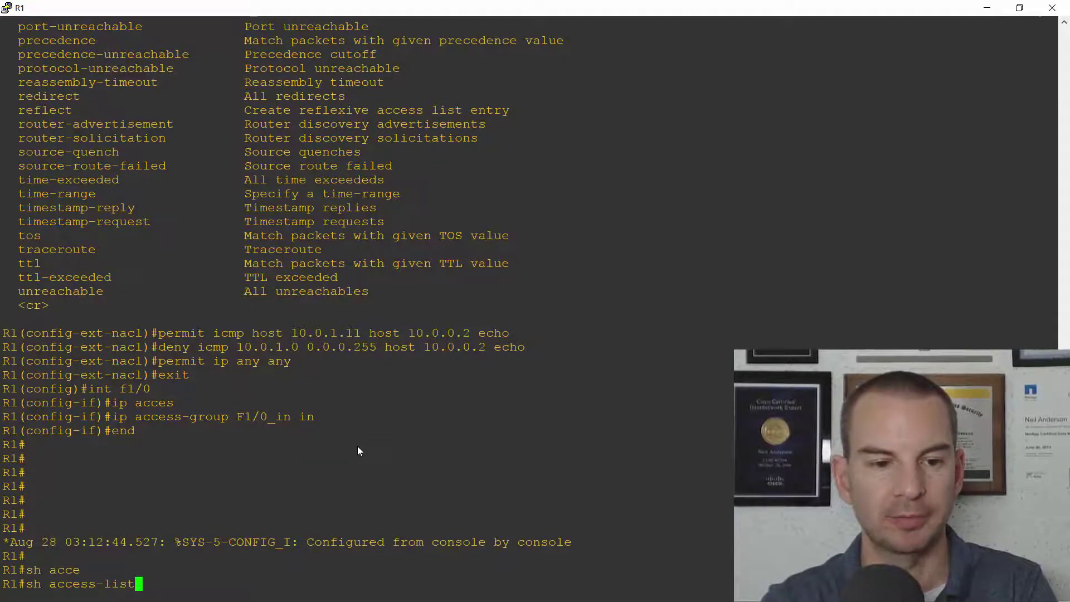
pyautogui.press('Return')
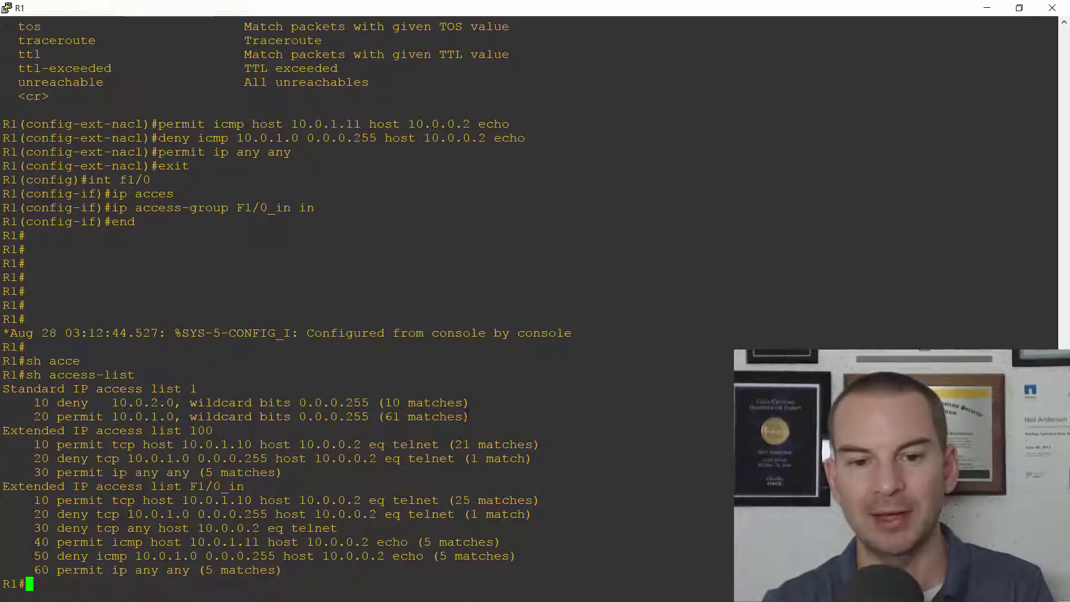
# - Highlight access list 1's sequence 10 and 20 entries, then F1/0_in's permit ip any any line
pyautogui.moveTo(474, 417); pyautogui.dragTo(3, 390)
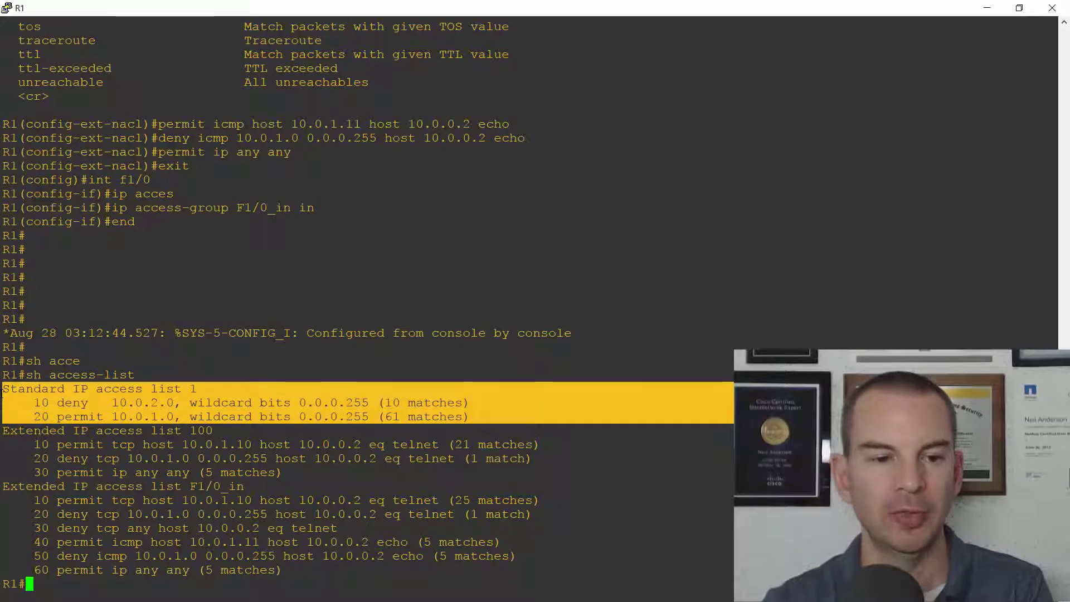
pyautogui.click(48, 415)
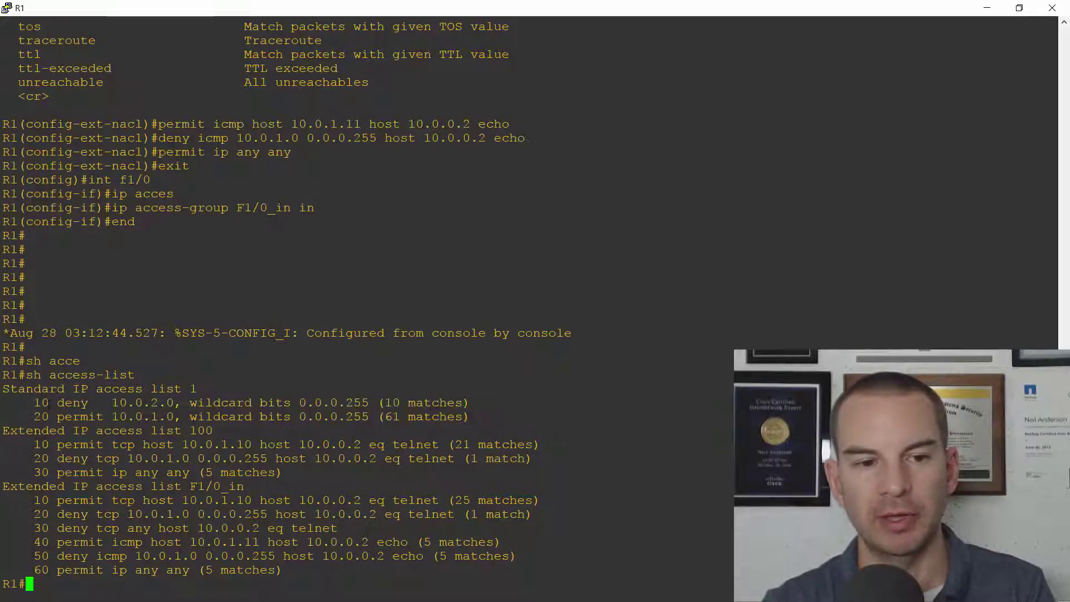
pyautogui.doubleClick(46, 401)
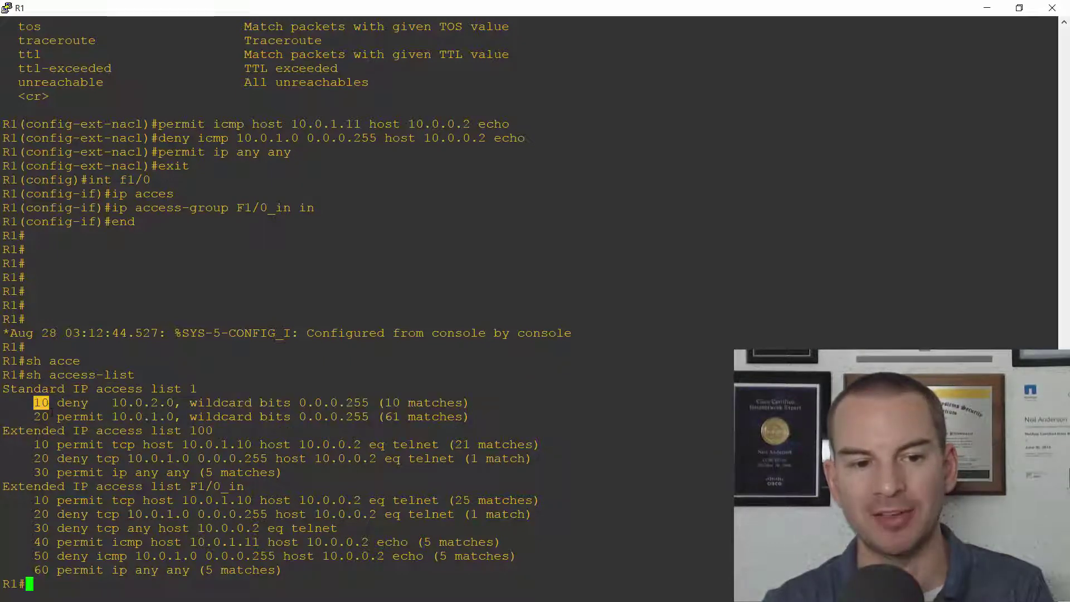
pyautogui.moveTo(51, 416); pyautogui.dragTo(34, 415)
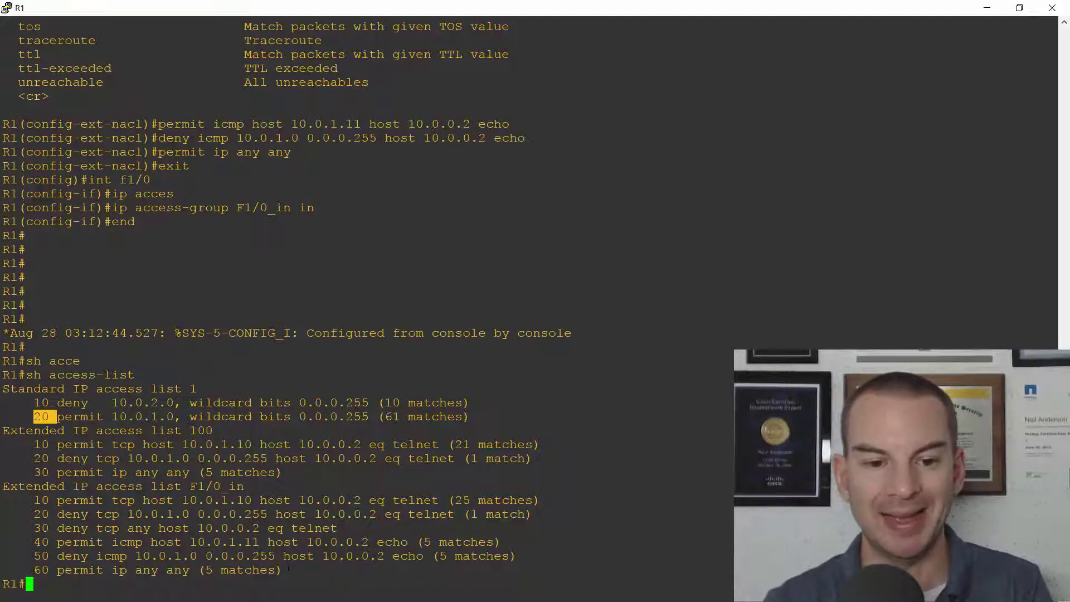
pyautogui.moveTo(285, 569); pyautogui.dragTo(37, 569)
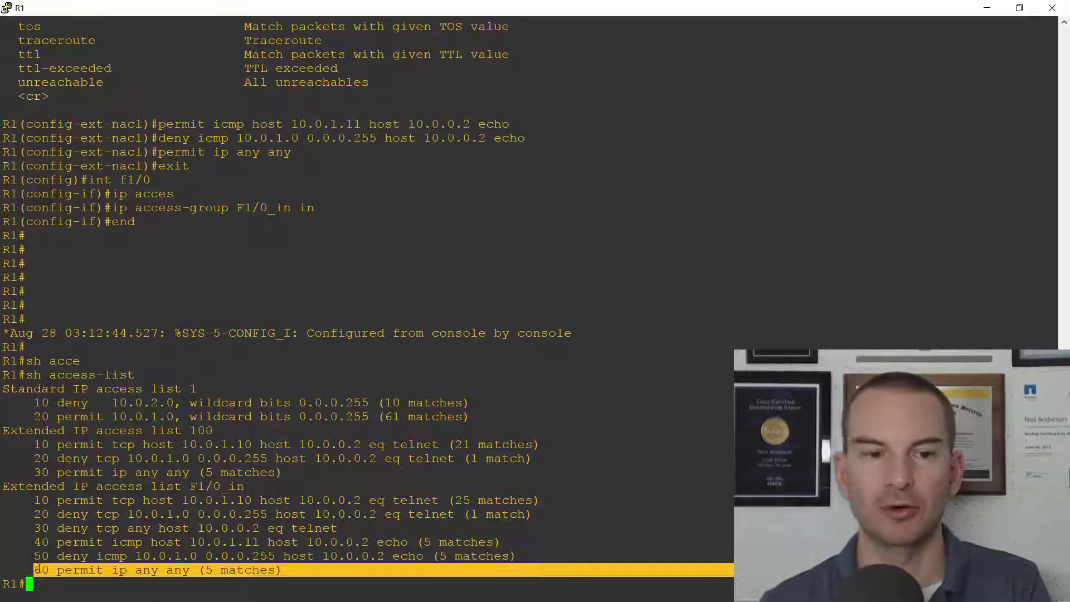